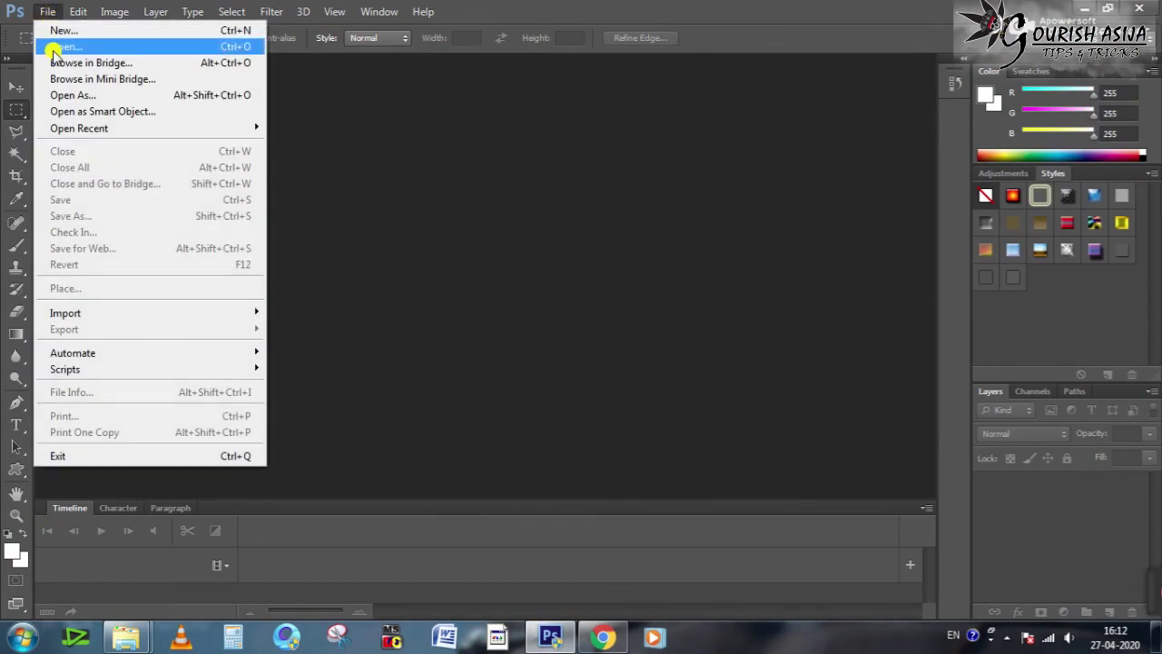
left_click(54, 47)
left_click(912, 429)
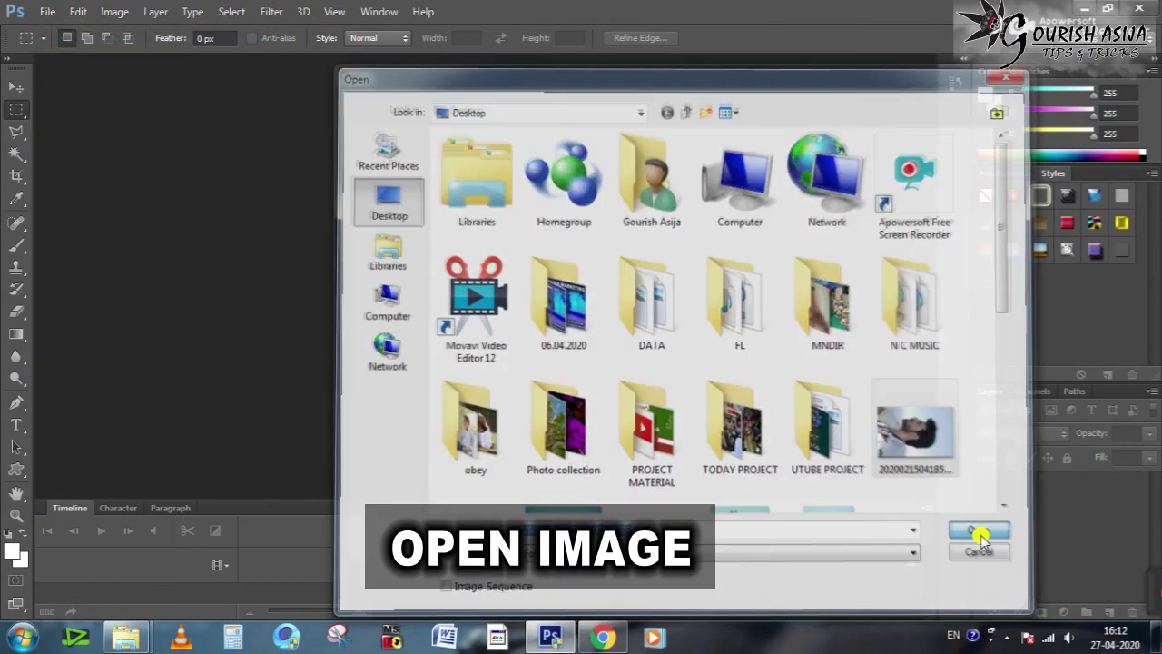
left_click(976, 534)
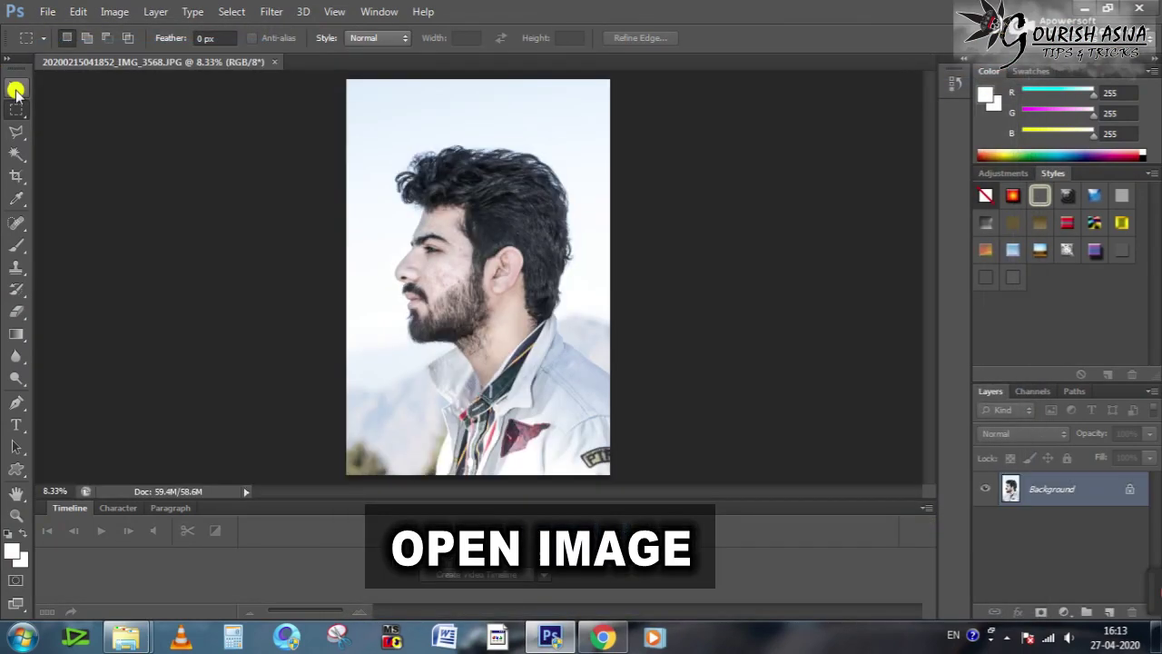
Set up the Mixer Brush with 45% Wet, 20% Load, 12% Mix and 15% Flow for retouching the face.
left_click(15, 88)
key("ctrl+plus")
key("ctrl+plus")
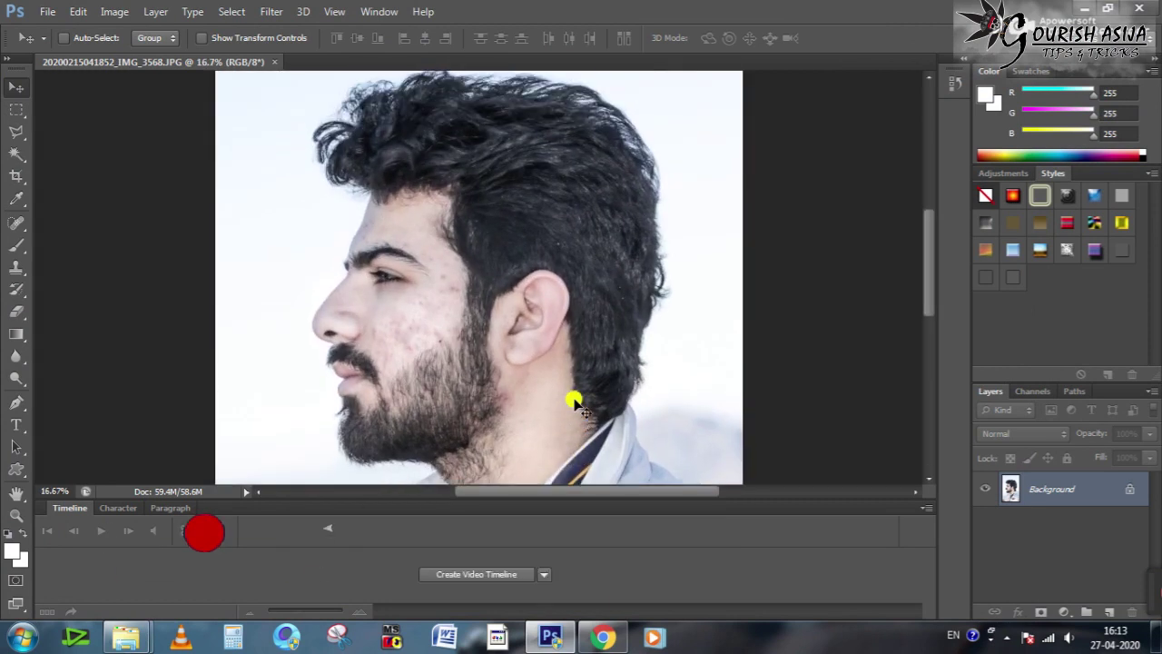
key("z")
left_click_drag(460, 283, 516, 335)
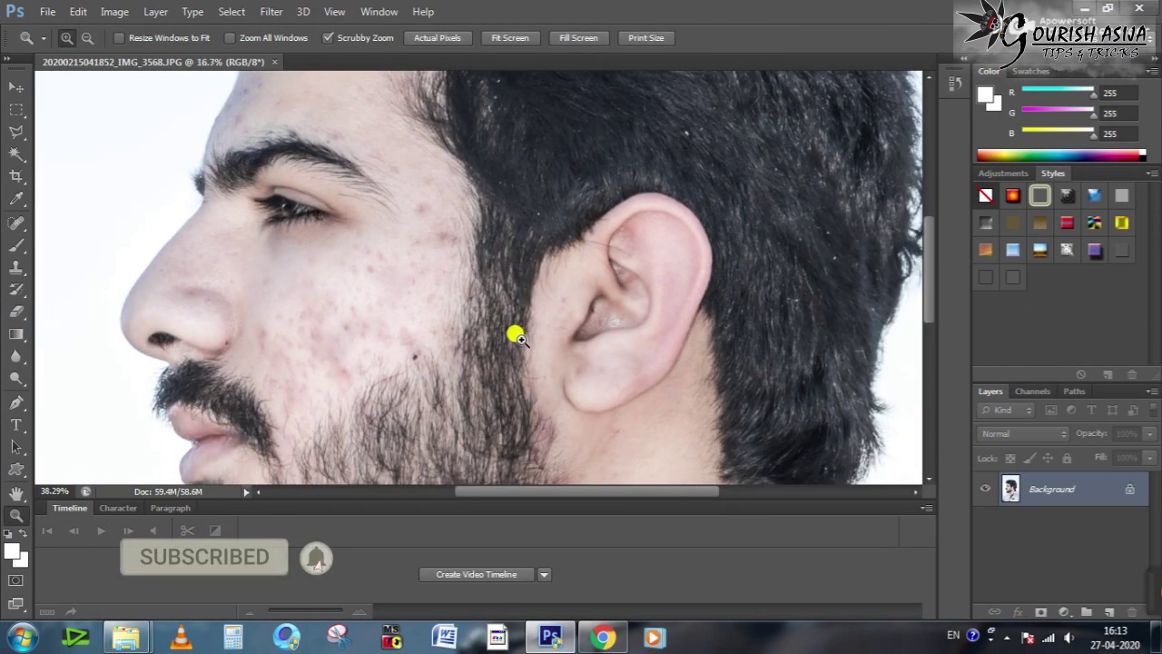
right_click(18, 244)
left_click(109, 290)
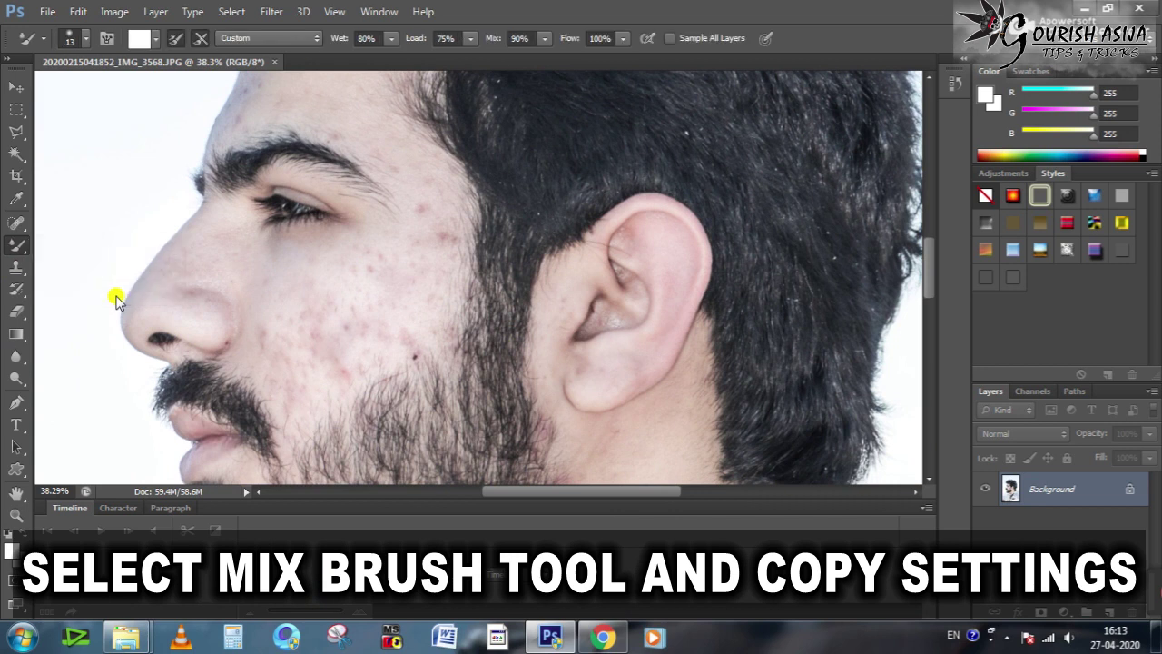
left_click(392, 41)
left_click_drag(329, 60, 332, 60)
left_click(471, 38)
left_click(544, 38)
left_click_drag(548, 58, 474, 64)
left_click(622, 39)
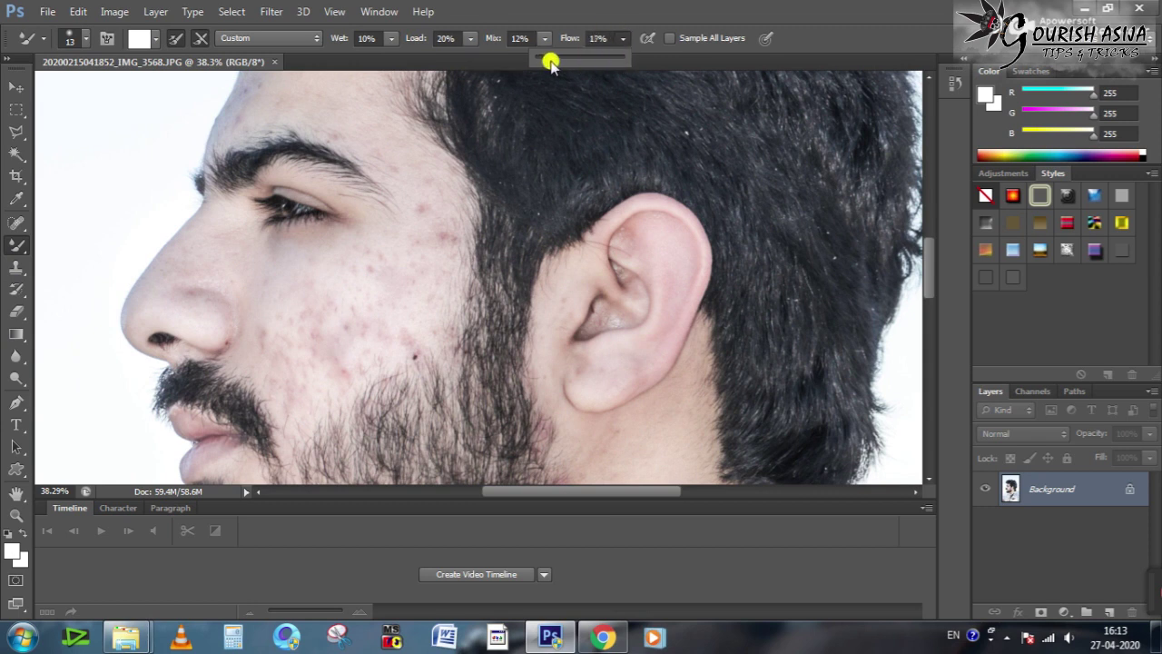
Set the Mixer Brush size to 66 and smooth away the blemishes on the cheek, nose, temple and forehead.
left_click(339, 301)
right_click(356, 326)
left_click_drag(396, 366, 431, 366)
left_click(323, 309)
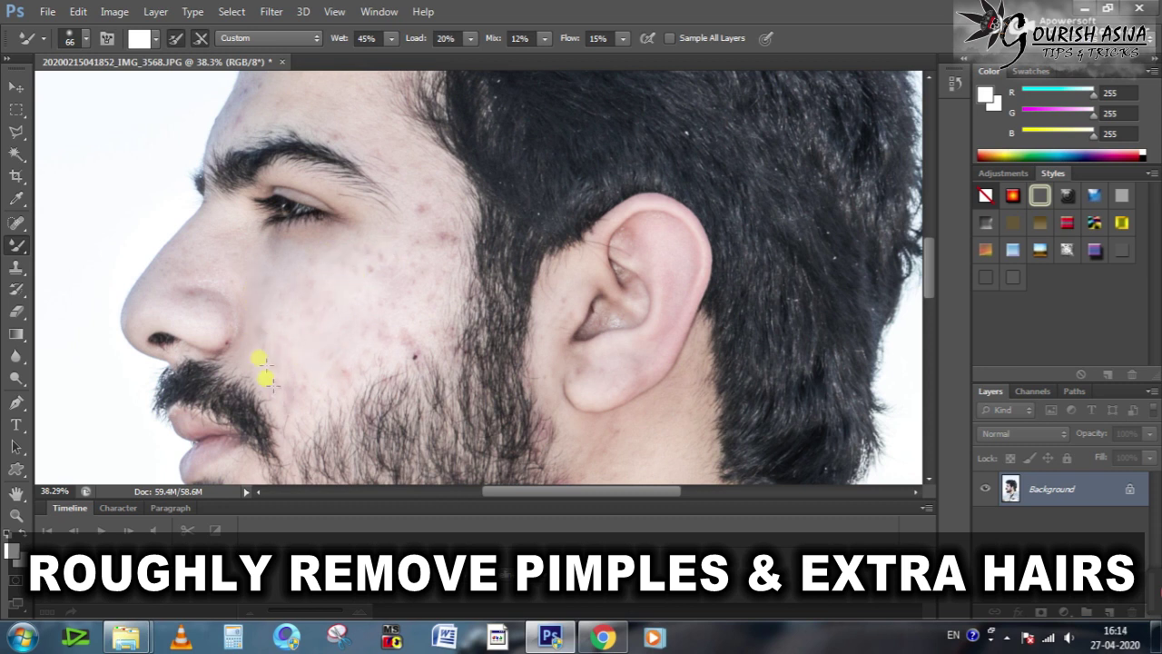
left_click_drag(270, 381, 263, 284)
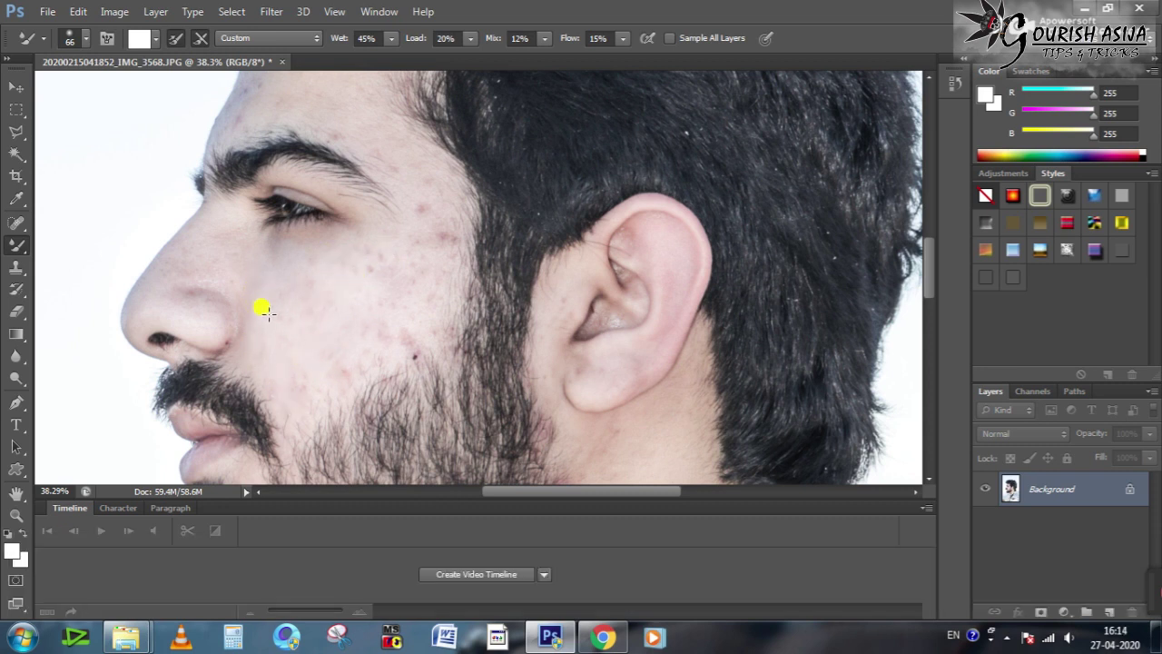
left_click_drag(436, 288, 442, 300)
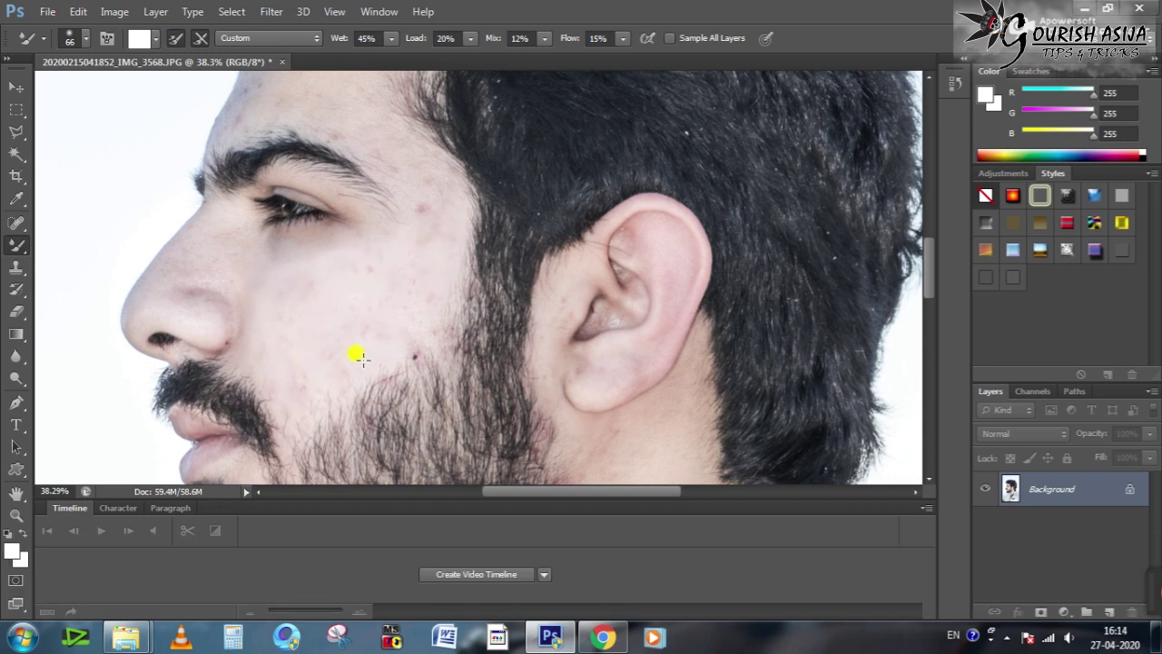
left_click_drag(191, 261, 159, 261)
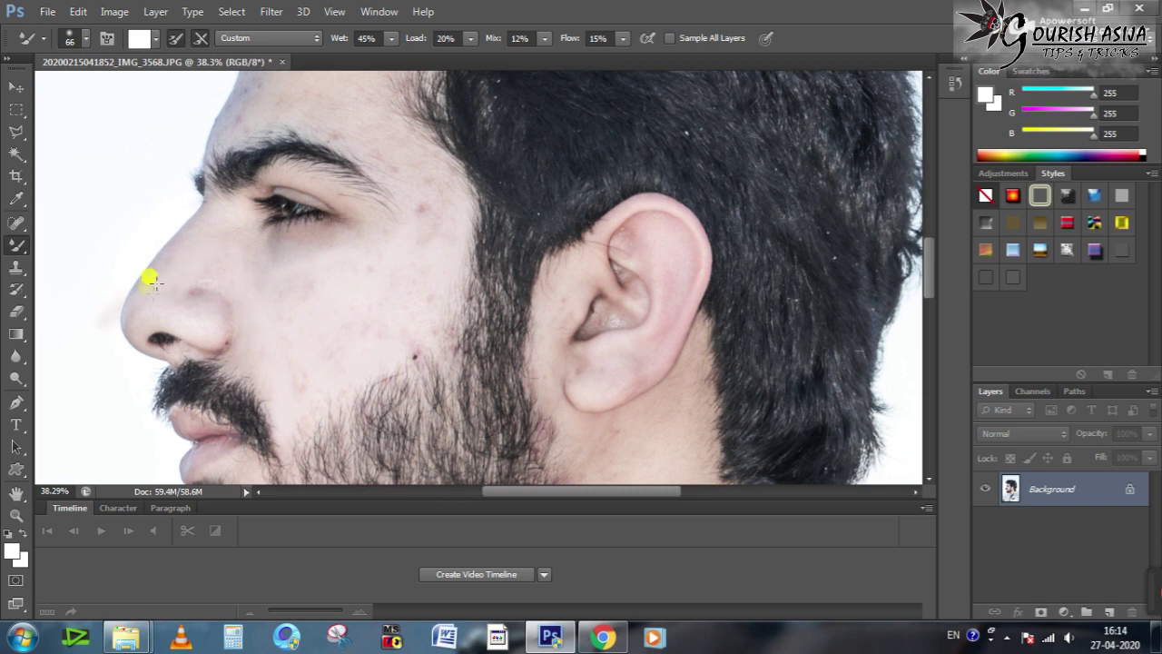
scroll(253, 282, "up", 3)
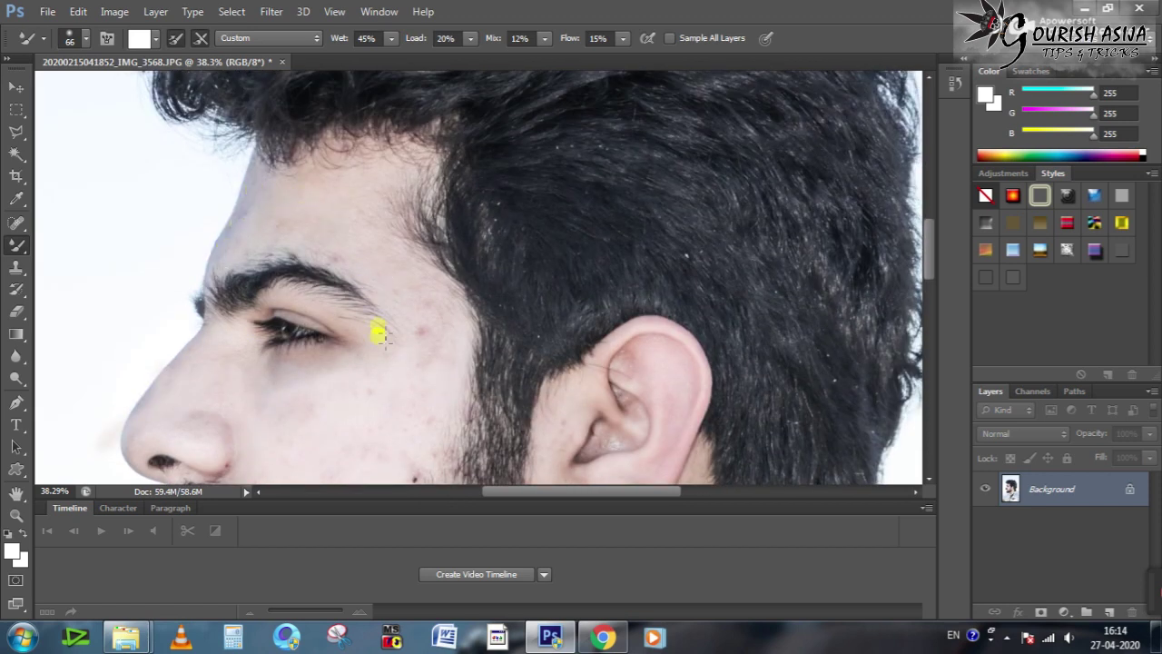
mouse_move(418, 343)
left_mouse_down()
mouse_move(438, 314)
mouse_move(365, 203)
left_mouse_up()
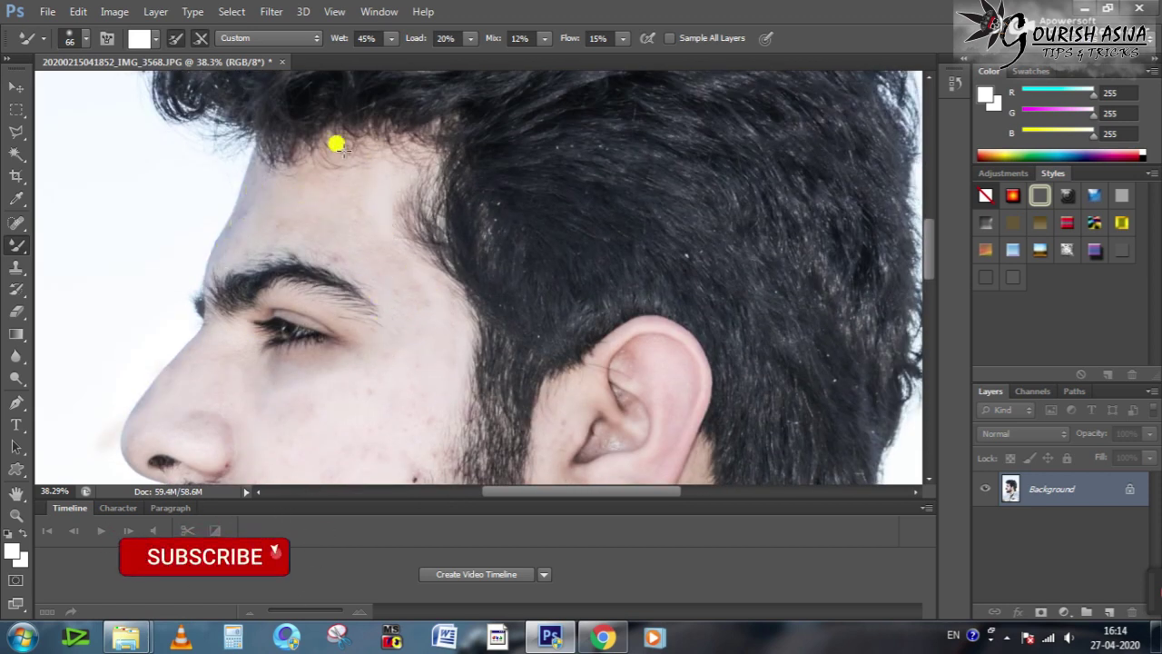
Enlarge the Mixer Brush to 125 and smear away the stray hairs on the neck below and behind the beard.
scroll(384, 257, "down", 10)
mouse_move(538, 328)
left_mouse_down()
mouse_move(532, 366)
mouse_move(506, 345)
mouse_move(511, 267)
mouse_move(457, 316)
mouse_move(516, 366)
mouse_move(519, 345)
mouse_move(493, 396)
mouse_move(454, 369)
mouse_move(482, 306)
mouse_move(569, 226)
left_mouse_up()
right_click(520, 368)
left_click(705, 347)
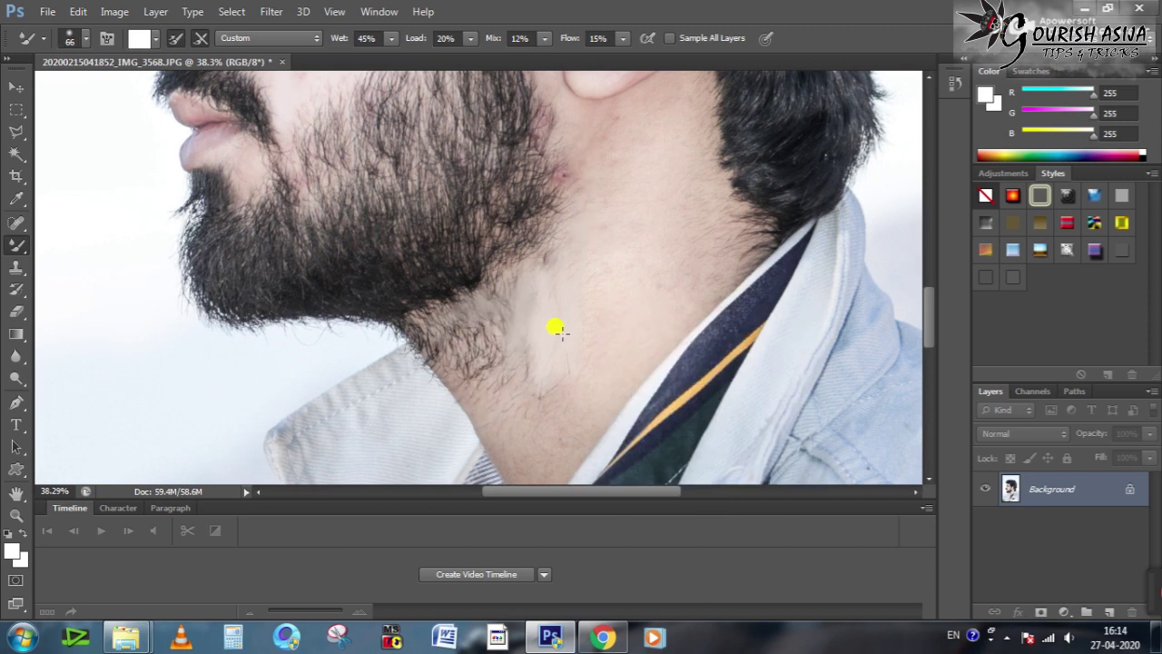
right_click(590, 305)
left_click(699, 350)
left_click(518, 327)
mouse_move(489, 397)
left_mouse_down()
mouse_move(465, 367)
mouse_move(476, 398)
mouse_move(480, 341)
mouse_move(509, 330)
mouse_move(484, 341)
mouse_move(510, 305)
mouse_move(489, 309)
mouse_move(576, 227)
mouse_move(590, 183)
mouse_move(566, 140)
left_mouse_up()
Blend the skin between the ear and beard, along the jawline and across the neck with the Mixer Brush.
scroll(564, 154, "up", 2)
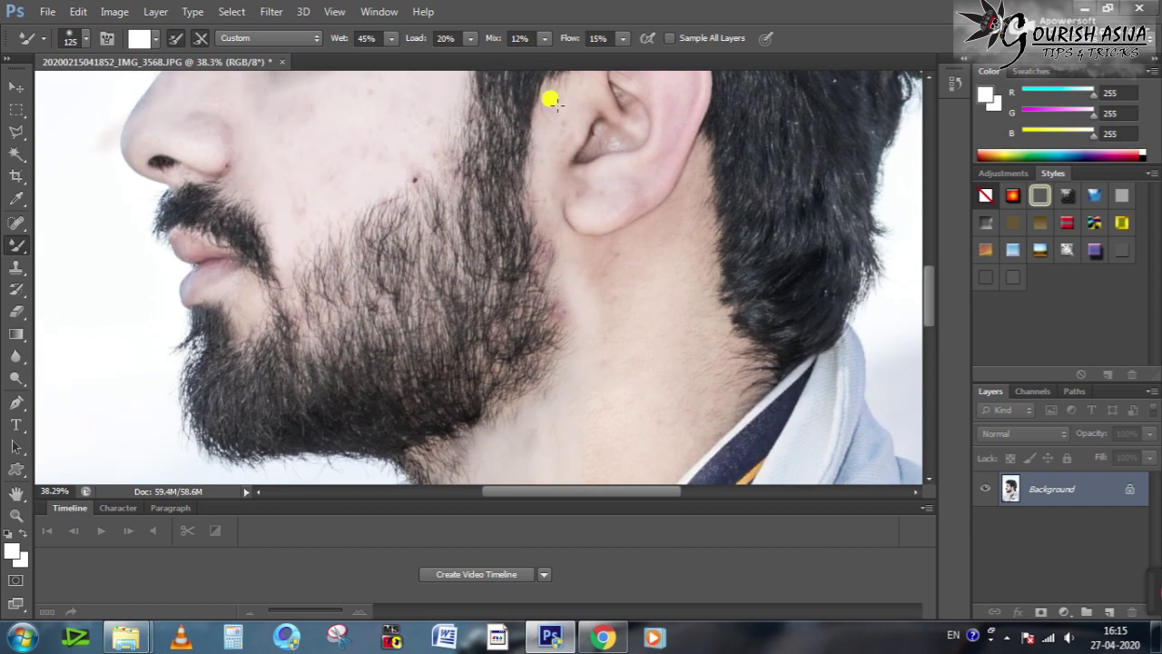
mouse_move(610, 257)
left_mouse_down()
mouse_move(534, 398)
mouse_move(449, 459)
left_mouse_up()
scroll(445, 443, "down", 1)
mouse_move(424, 377)
left_mouse_down()
mouse_move(415, 408)
mouse_move(436, 427)
mouse_move(550, 433)
mouse_move(518, 440)
left_mouse_up()
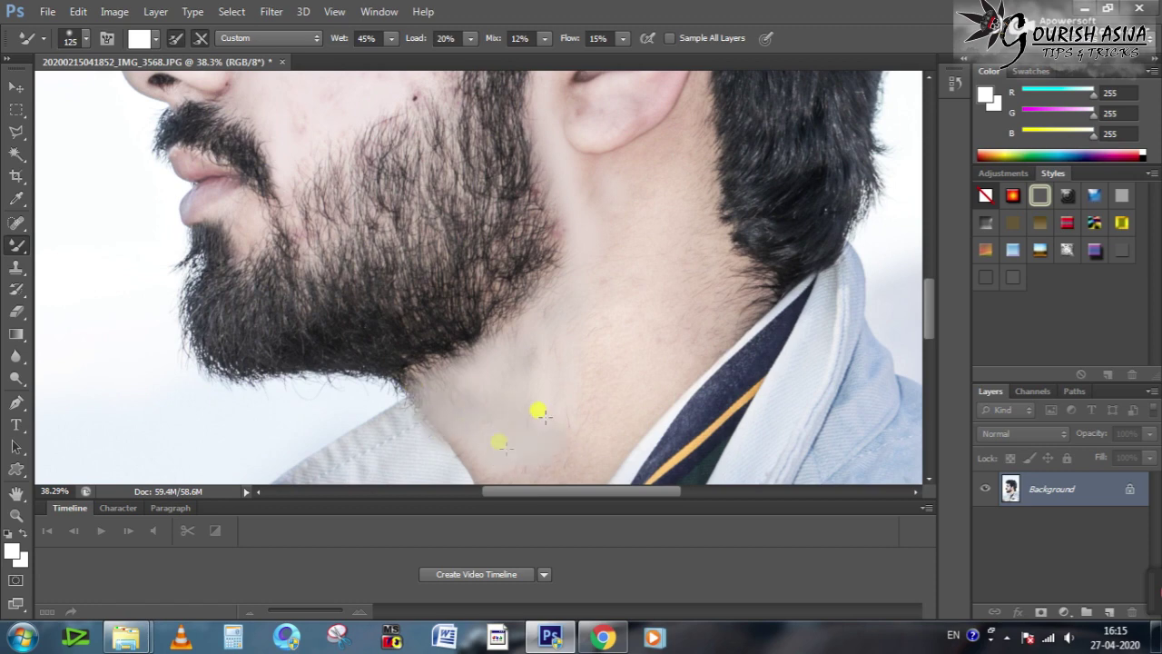
mouse_move(573, 318)
left_mouse_down()
mouse_move(539, 345)
mouse_move(566, 317)
mouse_move(597, 317)
left_mouse_up()
scroll(563, 263, "up", 3)
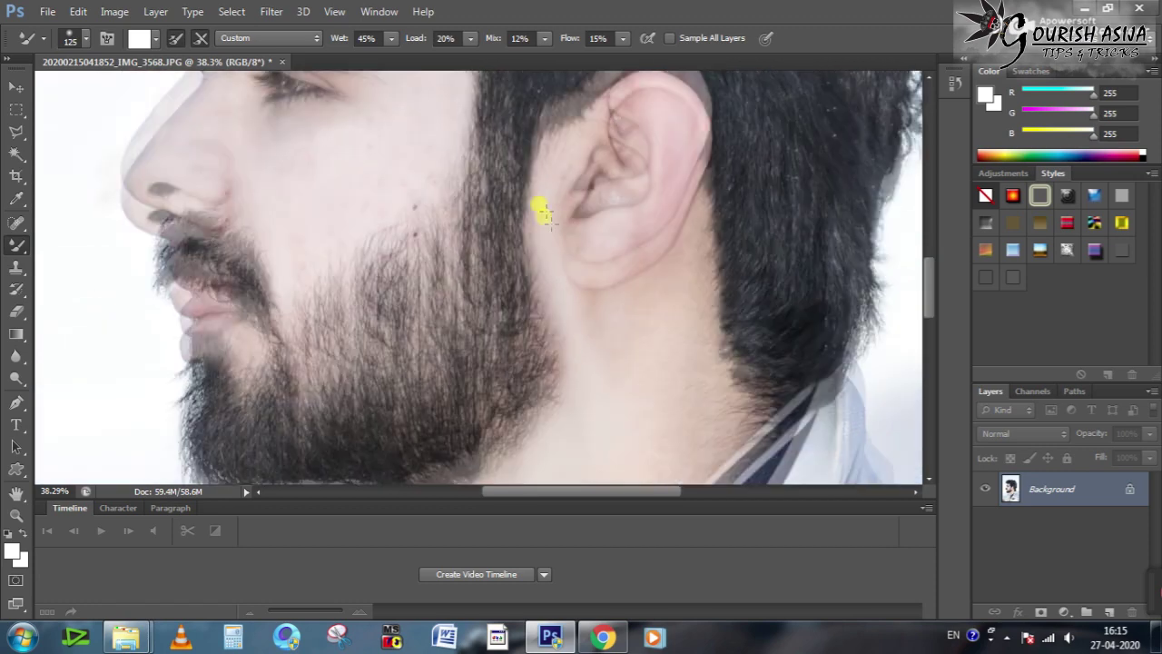
scroll(340, 327, "up", 2)
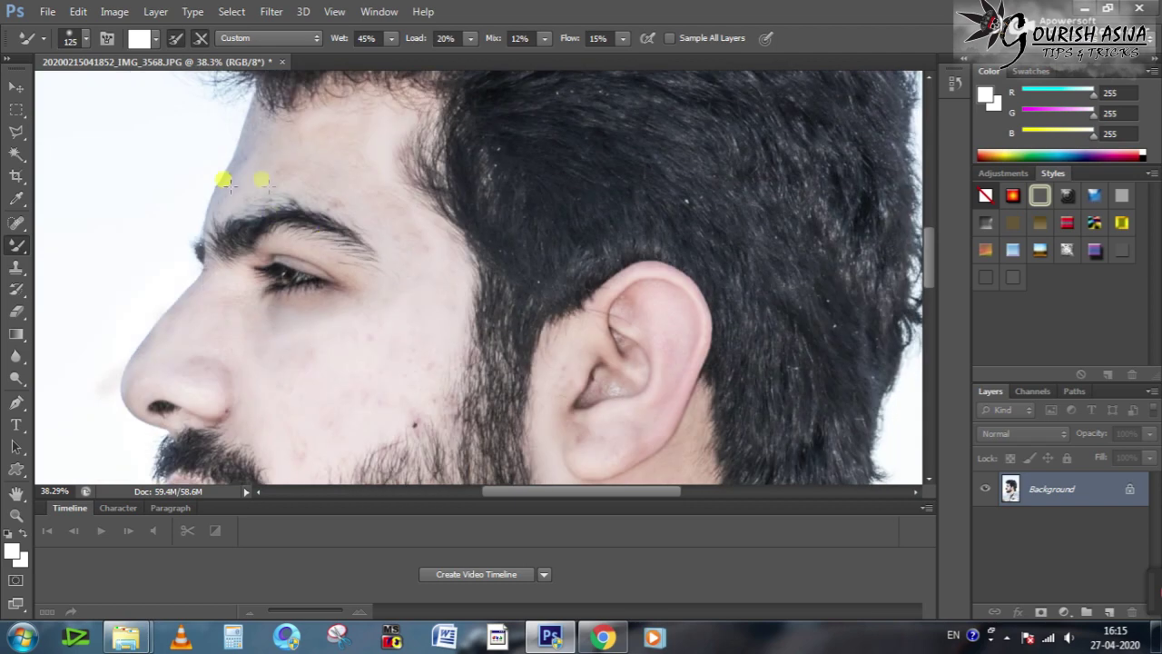
Apply a Brightness/Contrast adjustment with raised contrast to the whole photo.
scroll(394, 208, "down", 4)
left_click(114, 11)
mouse_move(128, 52)
left_click(332, 47)
left_click_drag(779, 206, 758, 210)
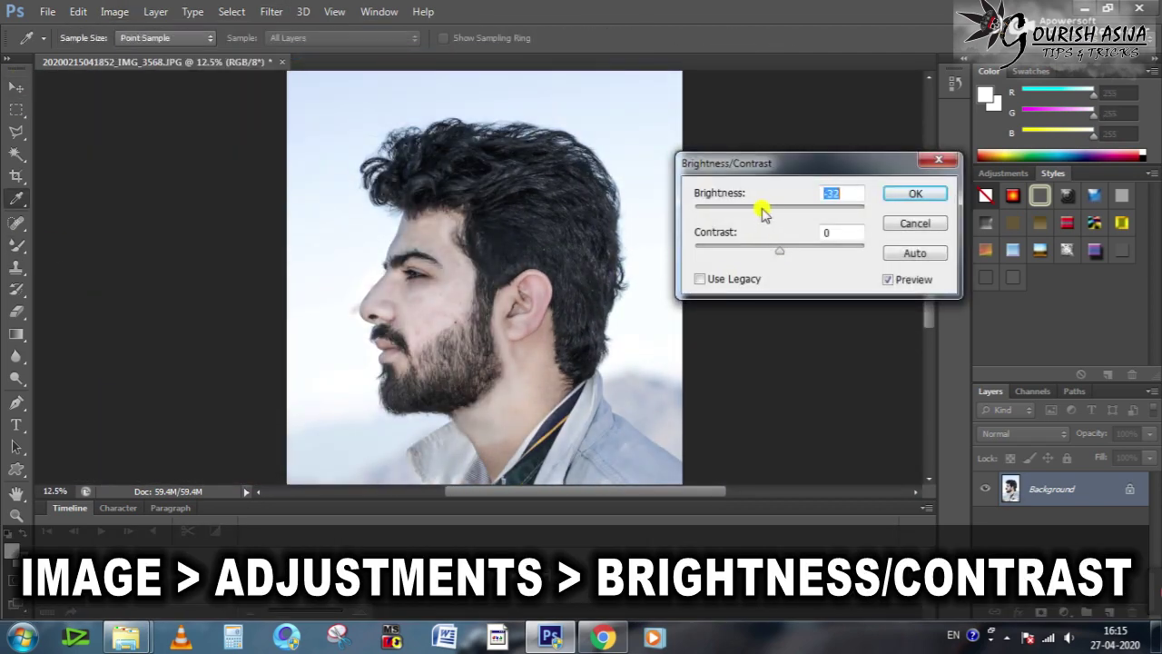
left_click_drag(781, 251, 797, 251)
left_click_drag(759, 210, 779, 262)
left_click(904, 194)
key("v")
Start a Shadows/Highlights adjustment and set the shadows to 41% amount, 43% tonal width and 79 px radius.
left_click(114, 11)
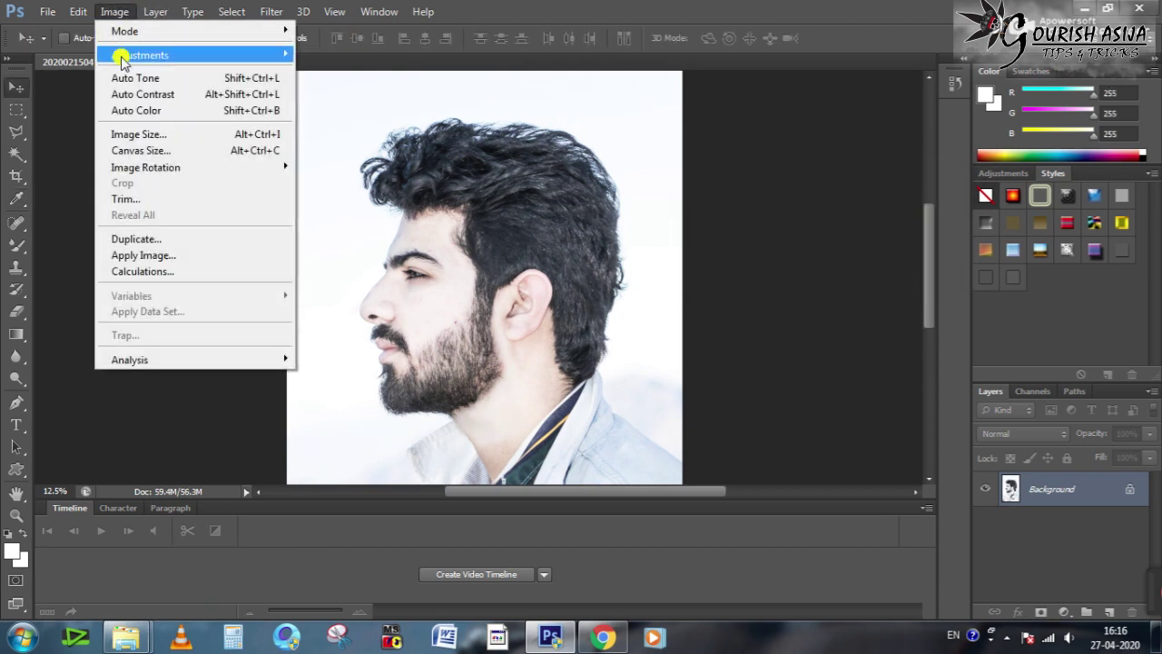
mouse_move(155, 54)
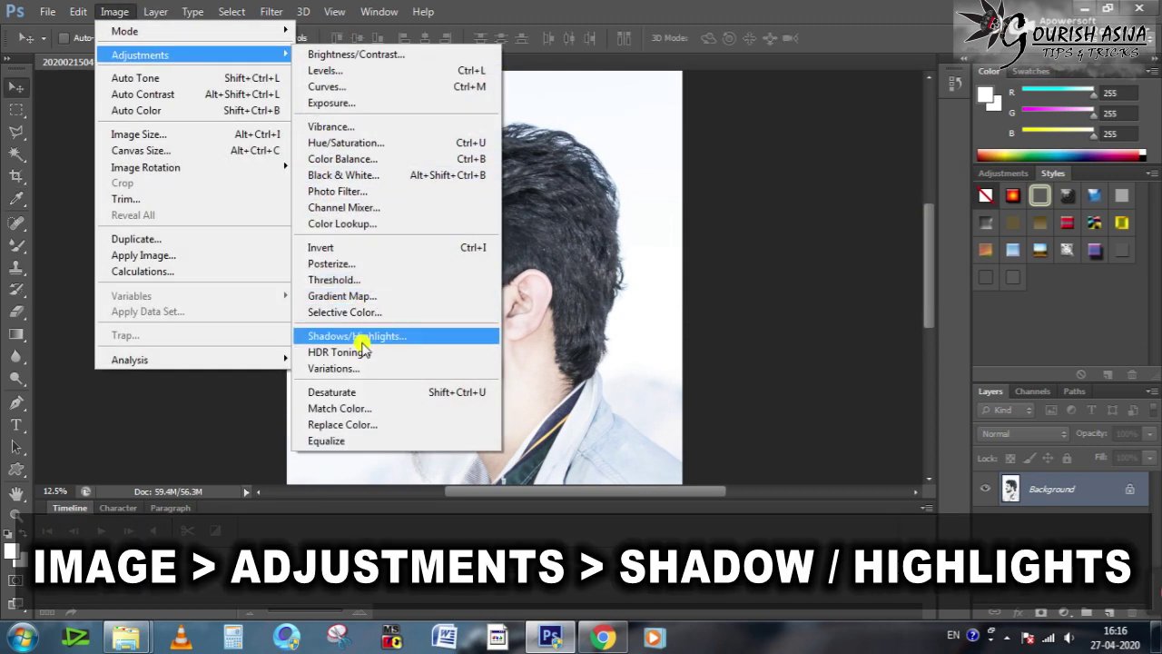
left_click(354, 336)
left_click_drag(783, 132, 804, 175)
left_click_drag(757, 207, 801, 208)
Set highlights to 0% amount, 49% tonal width and 162 px radius, color correction to -84 and midtone contrast to +2, and apply the adjustment.
mouse_move(713, 268)
left_mouse_down()
mouse_move(757, 267)
mouse_move(704, 272)
left_mouse_up()
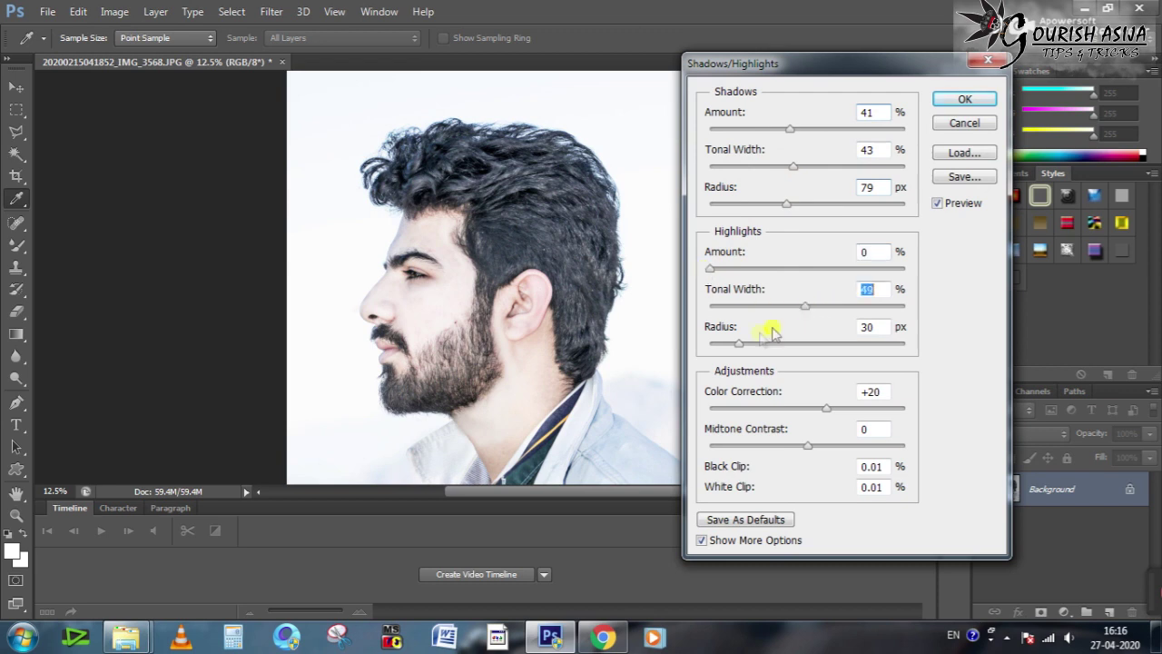
left_click_drag(711, 343, 837, 343)
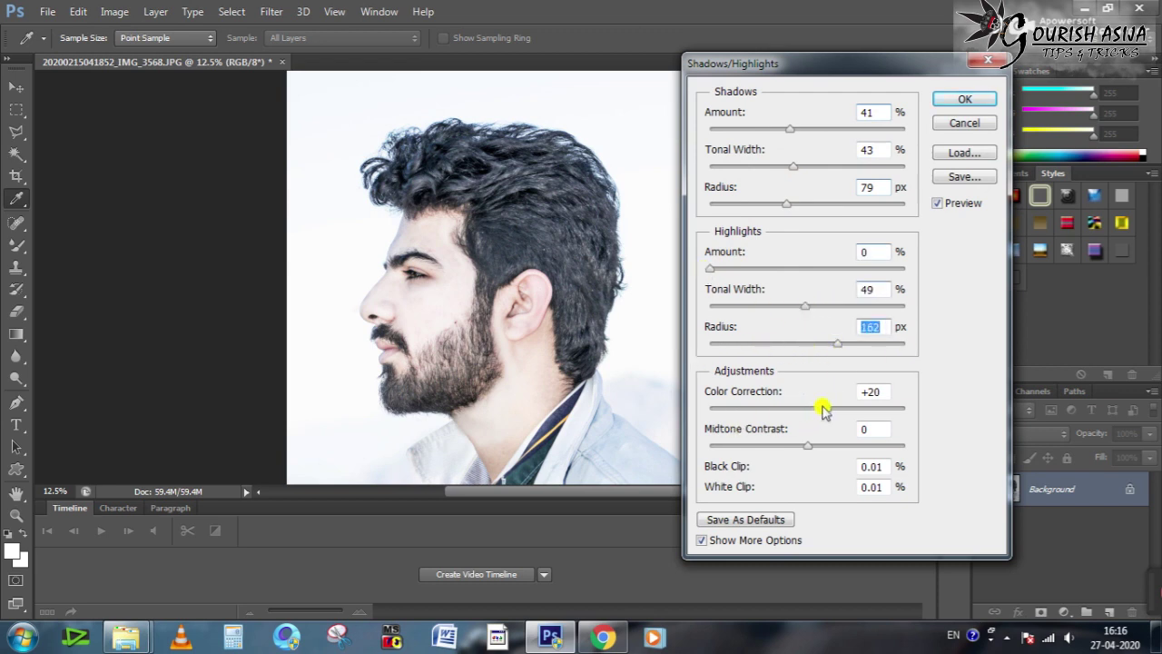
mouse_move(806, 445)
left_mouse_down()
mouse_move(751, 457)
mouse_move(825, 463)
mouse_move(809, 460)
left_mouse_up()
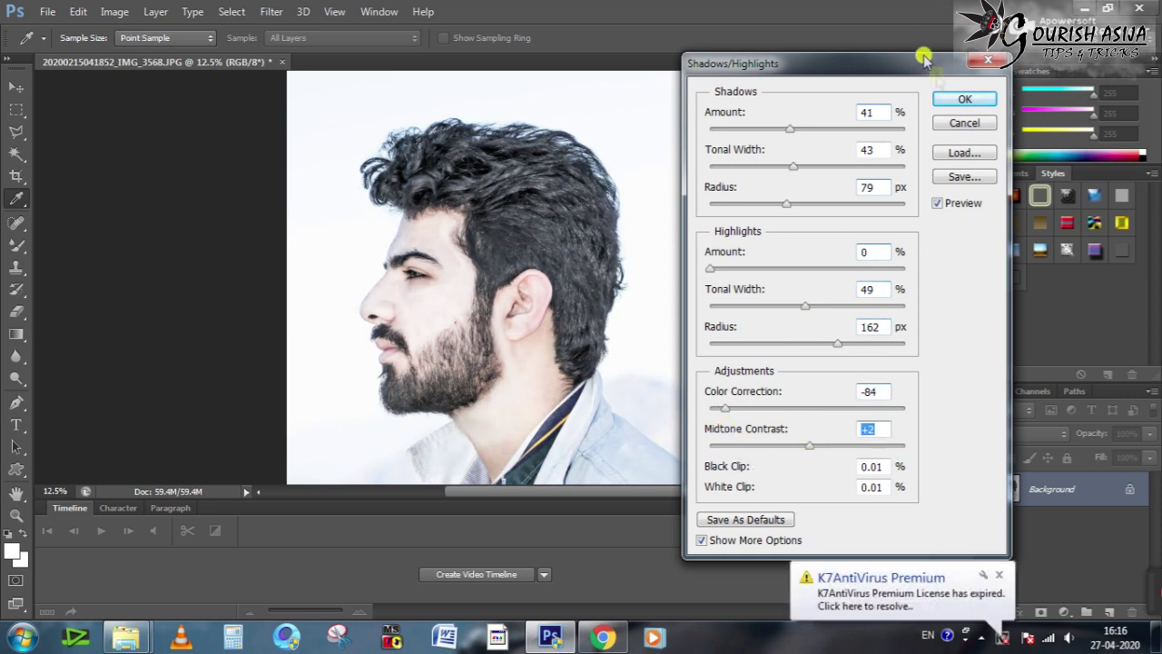
left_click(965, 99)
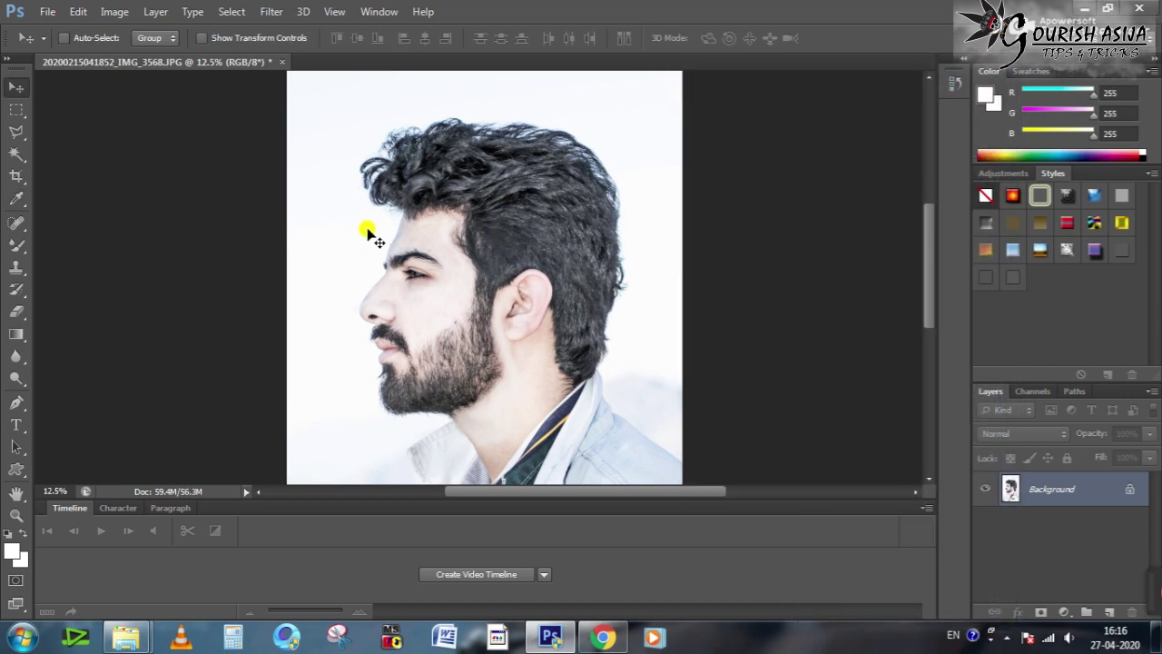
Outline the head and upper neck with a closed Polygonal Lasso selection, leaving out the jacket.
left_click(10, 113)
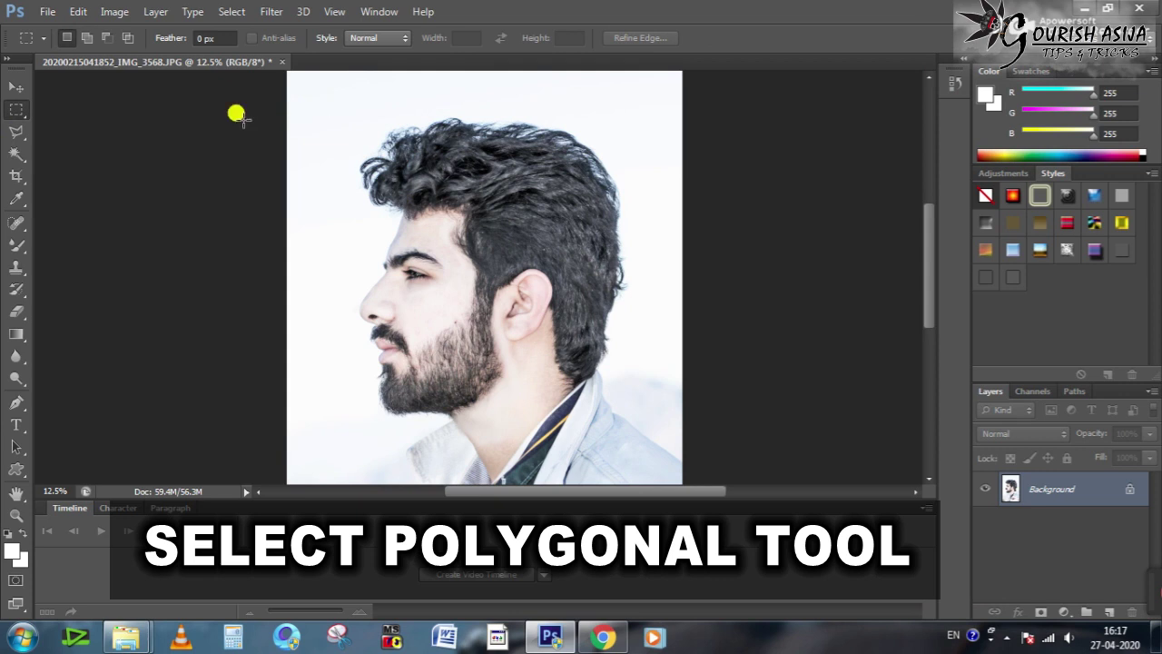
left_click(12, 127)
left_click(116, 148)
left_click(343, 95)
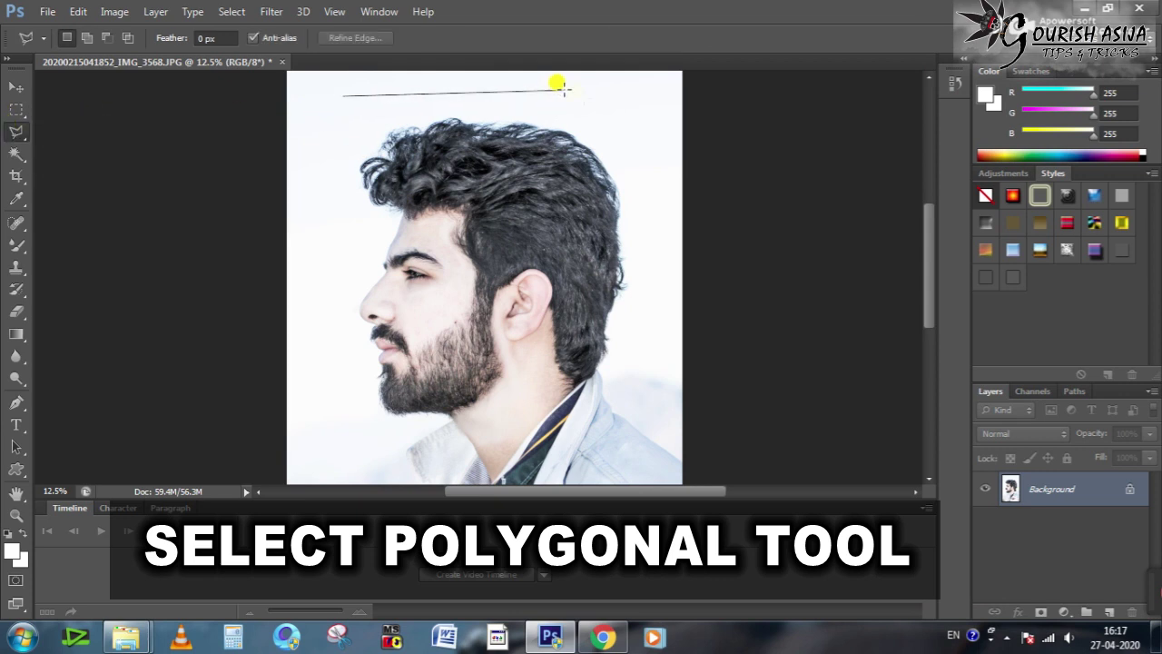
left_click(565, 89)
left_click(636, 166)
left_click(645, 280)
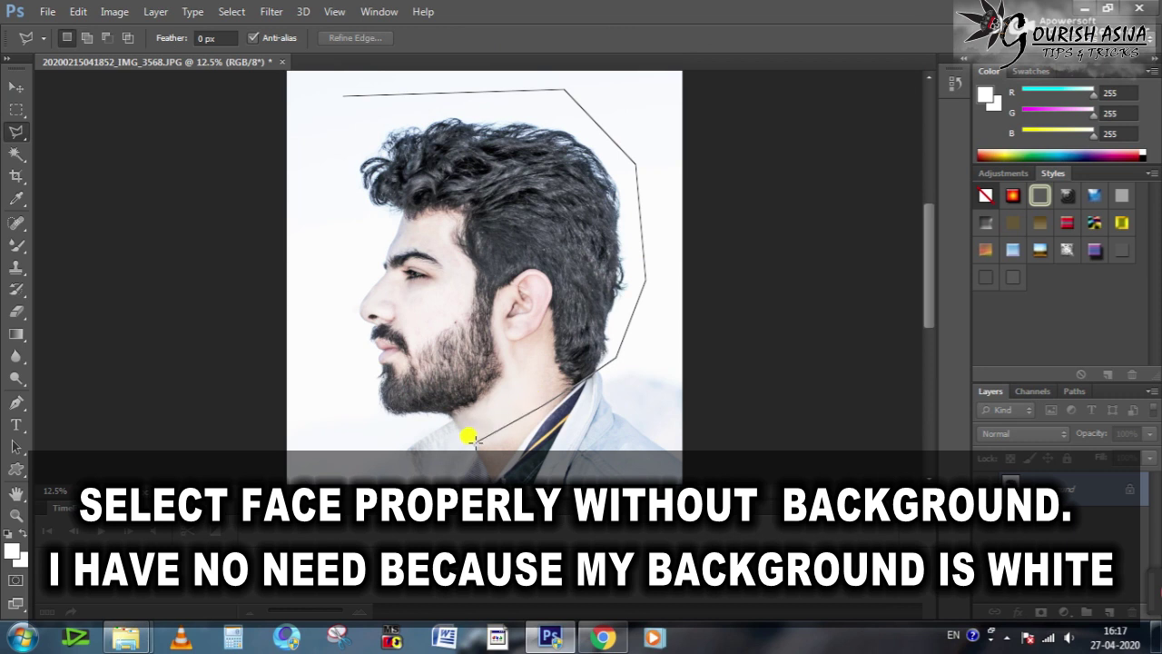
left_click(454, 414)
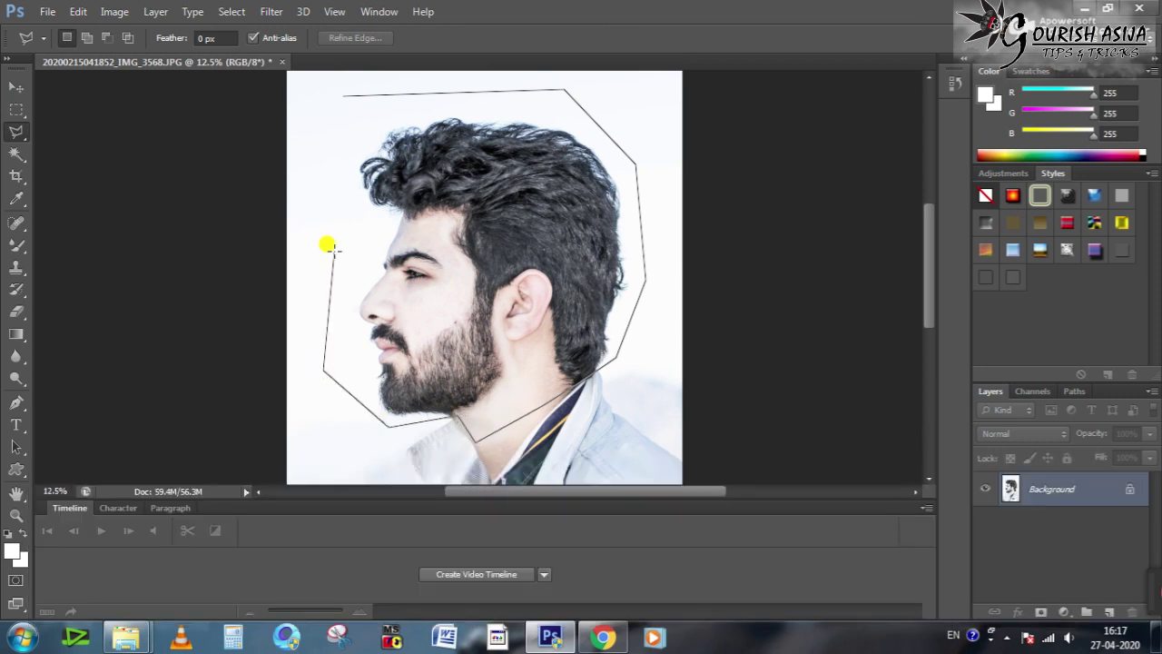
double_click(329, 154)
Copy the selected head to a new layer and hide the Background layer.
left_click(16, 86)
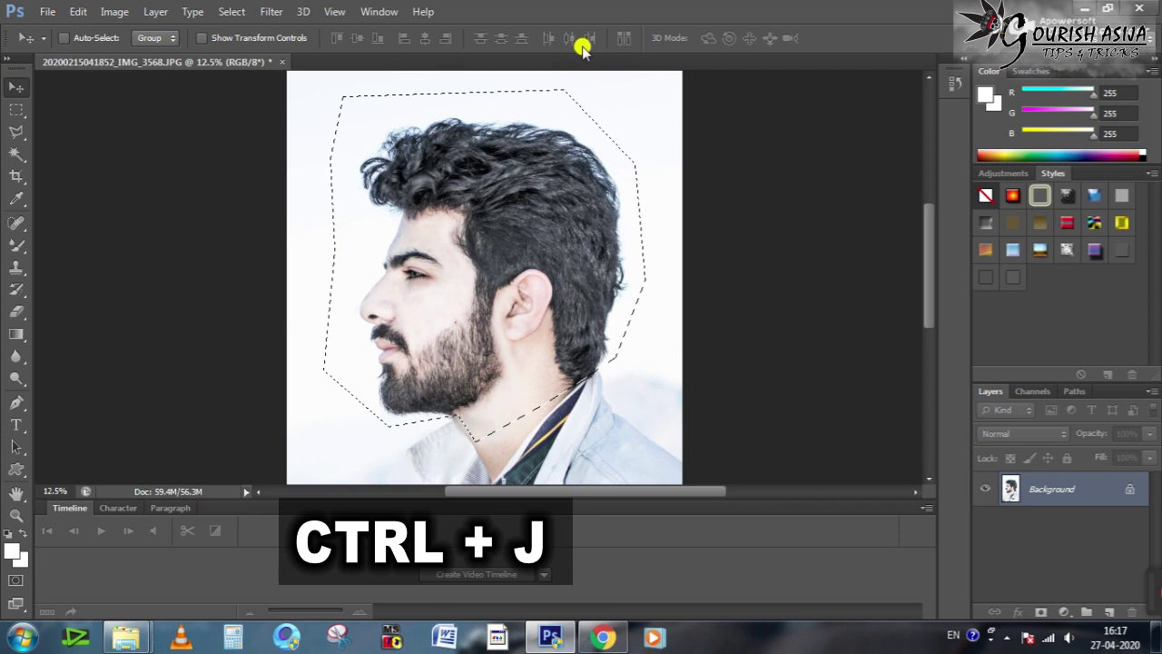
key("ctrl+j")
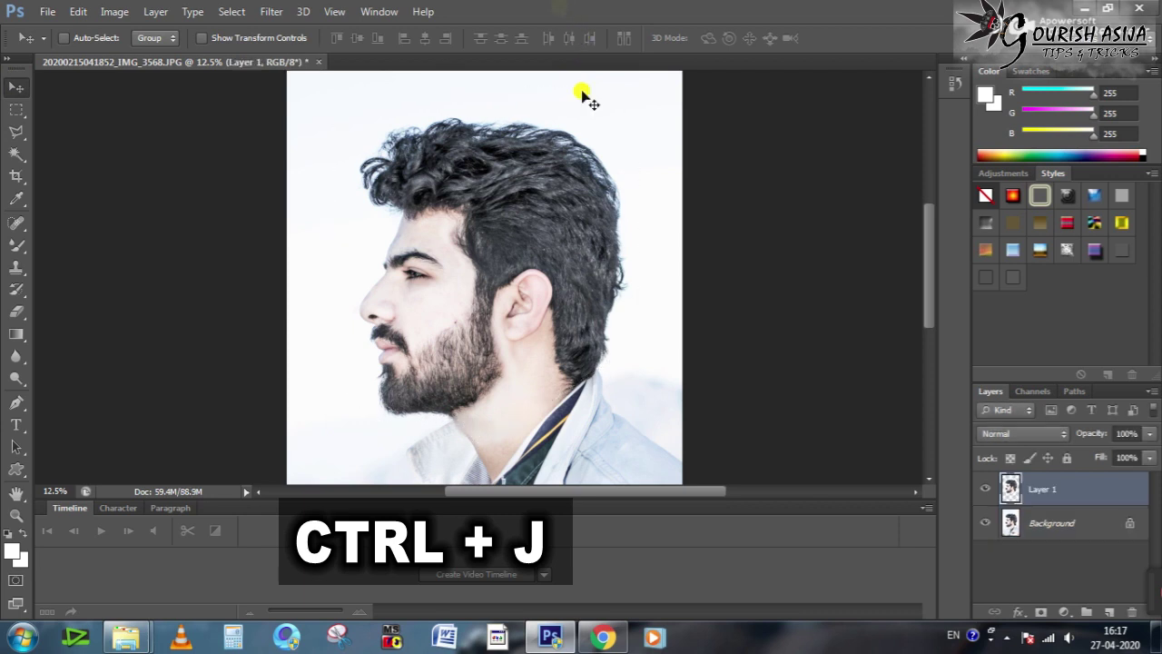
left_click(982, 523)
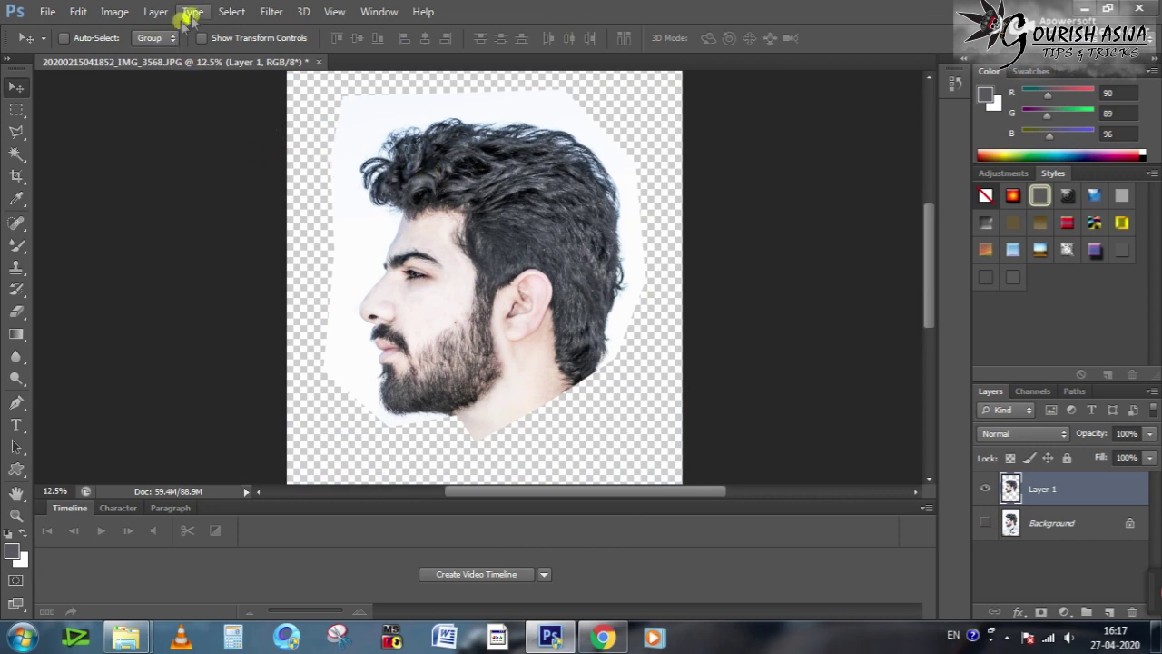
Select the dark hair and beard tones using Color Range with fuzziness 200 and copy them to a new layer.
left_click(232, 12)
left_click(255, 161)
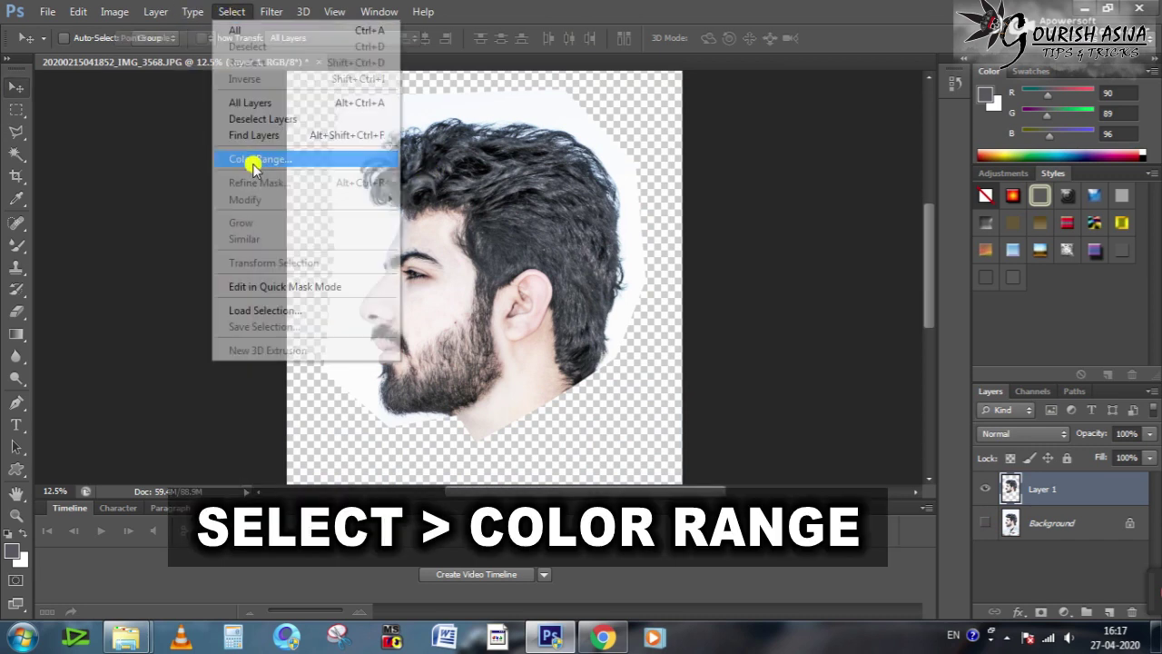
left_click_drag(575, 55, 689, 65)
left_click_drag(605, 172, 771, 184)
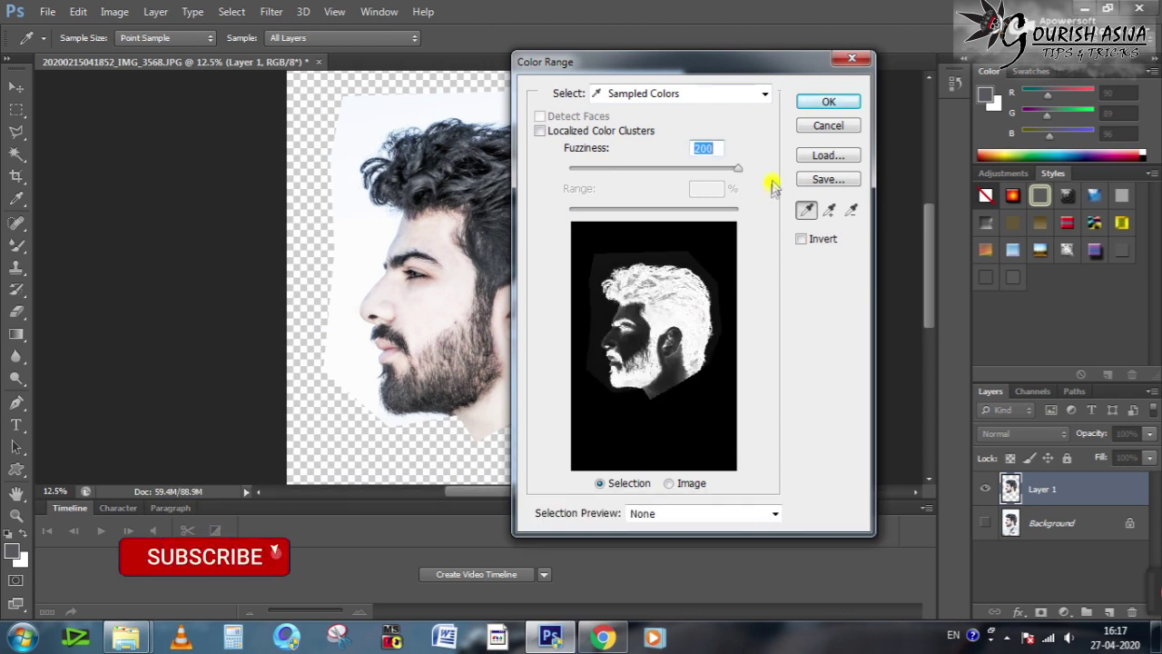
left_click(822, 103)
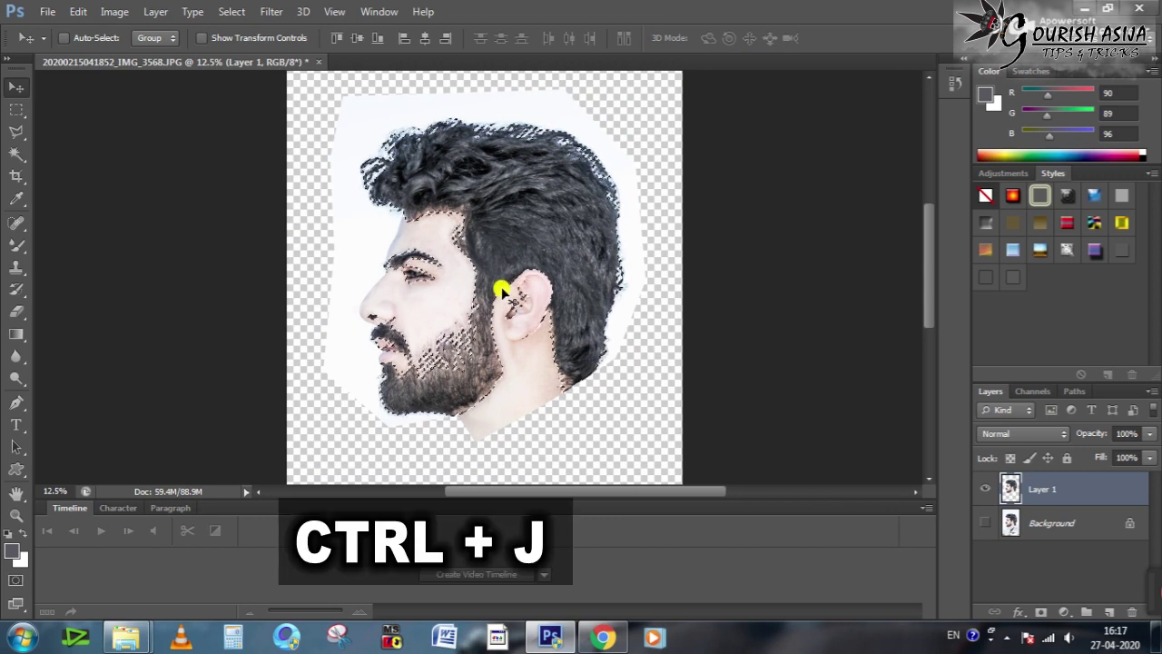
key("ctrl+j")
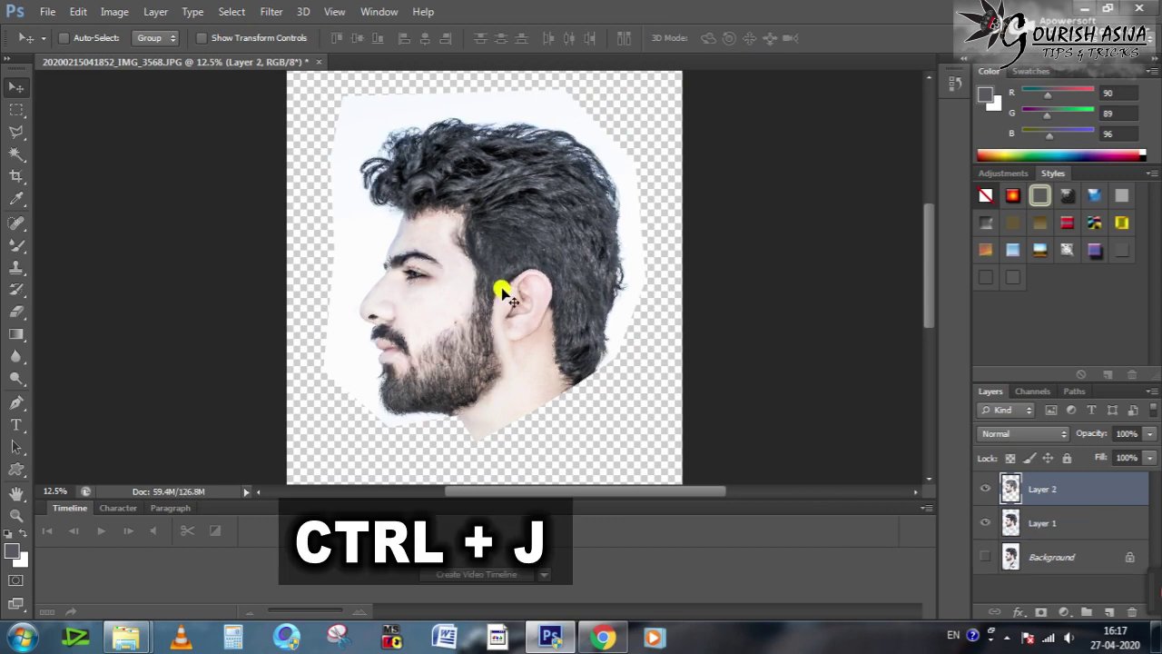
Create a new white RGB document 220 mm wide and 270 mm high at 300 pixels/inch.
left_click(51, 13)
left_click(45, 26)
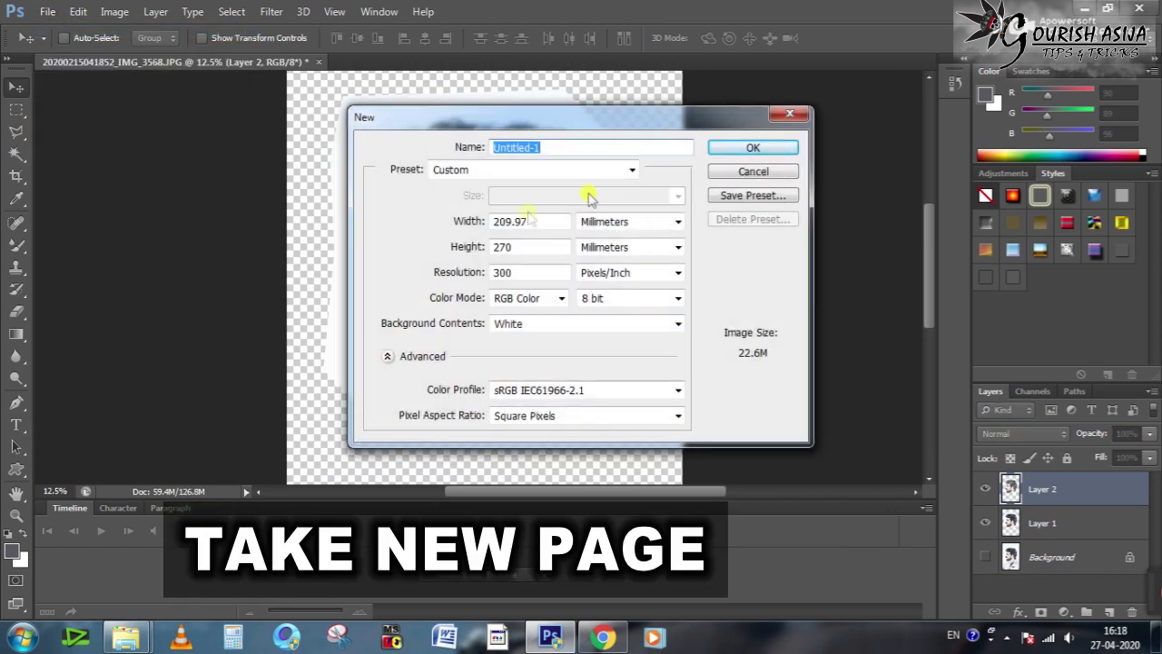
left_click(536, 225)
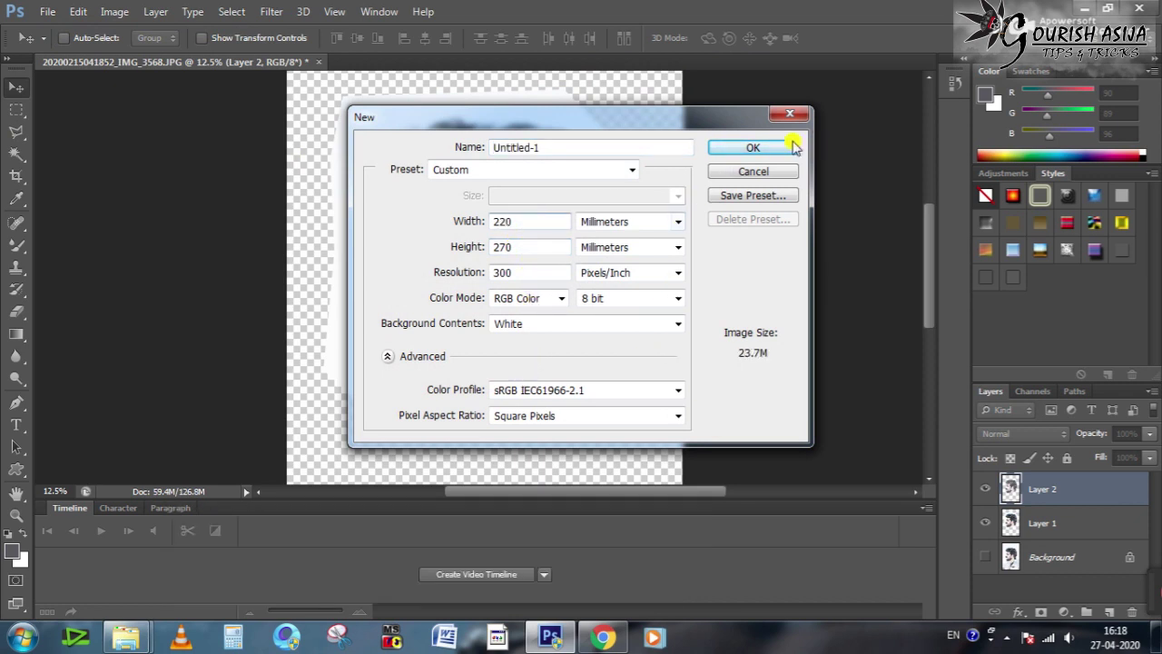
left_click(753, 148)
Add a gradient fill layer based on the Black, White preset and set its starting color stop to yellow e0d303.
left_click(1068, 613)
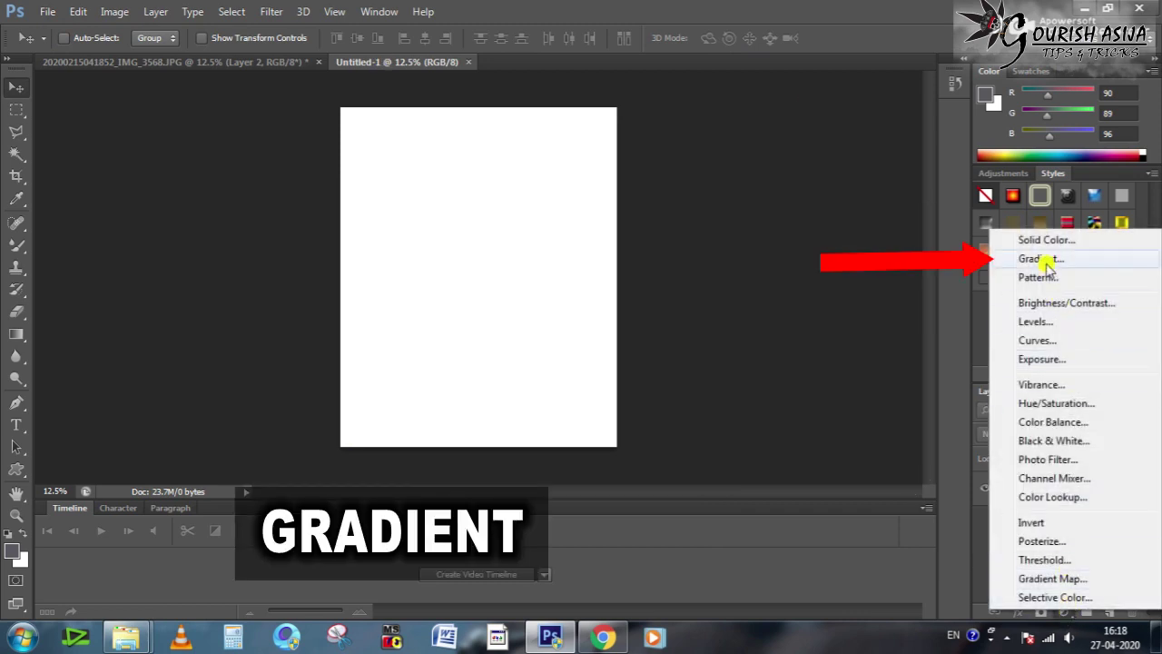
left_click(1040, 259)
left_click(795, 180)
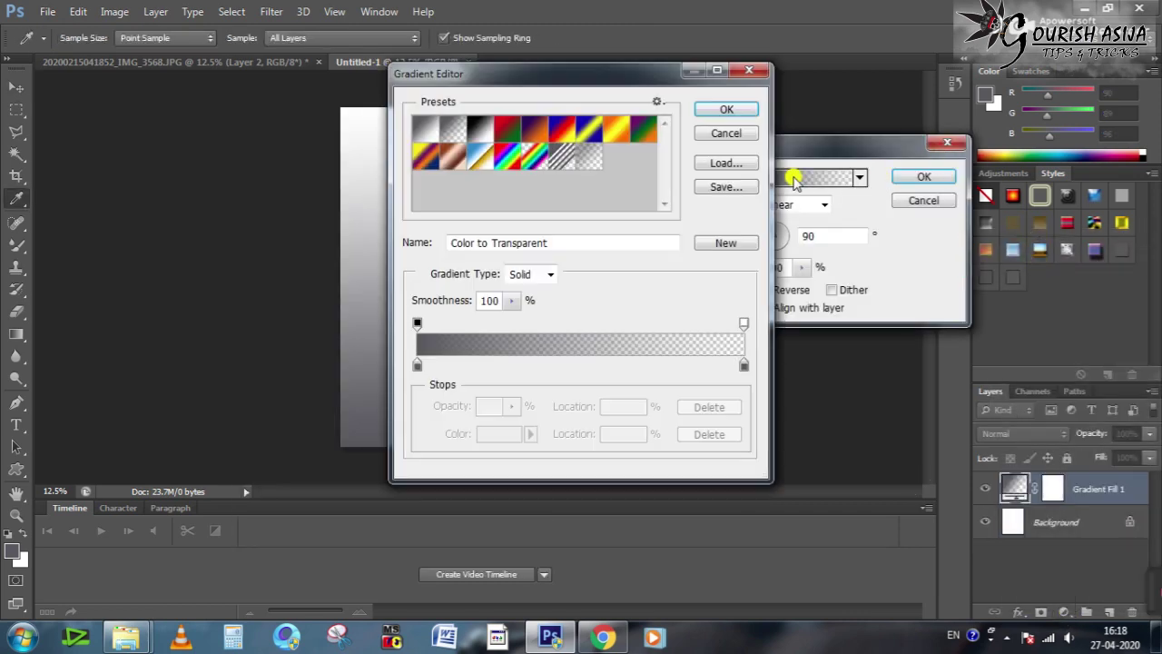
left_click(480, 128)
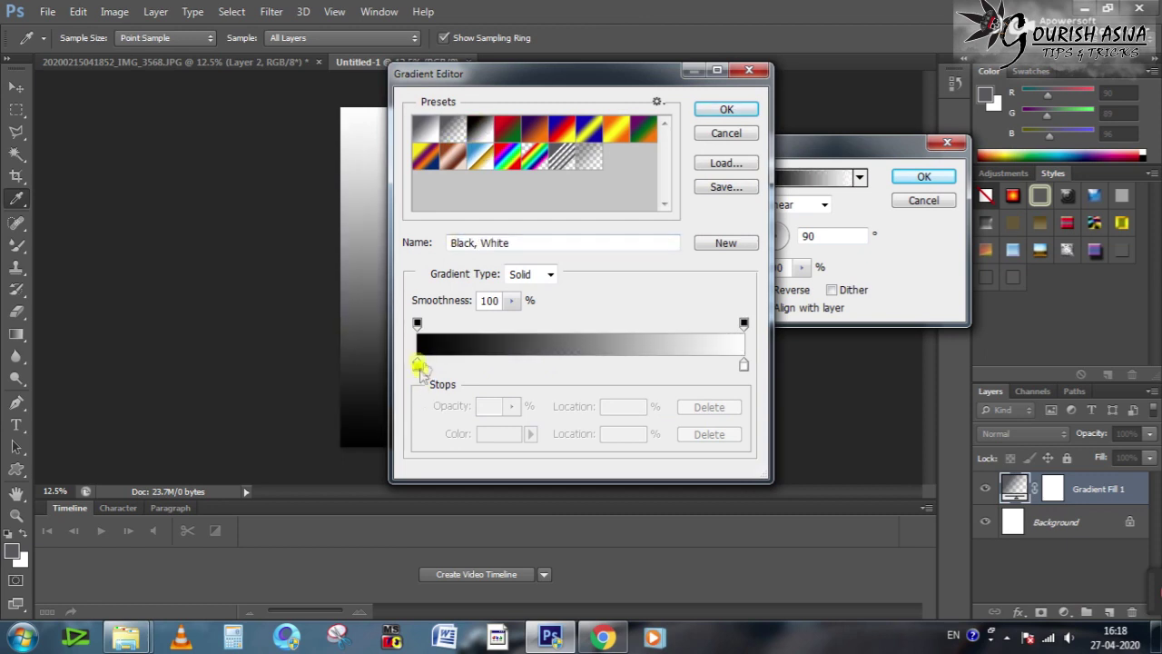
left_click(418, 364)
left_click(497, 436)
left_click(849, 428)
left_click(838, 258)
mouse_move(847, 285)
left_mouse_down()
mouse_move(841, 267)
mouse_move(838, 402)
mouse_move(863, 436)
left_mouse_up()
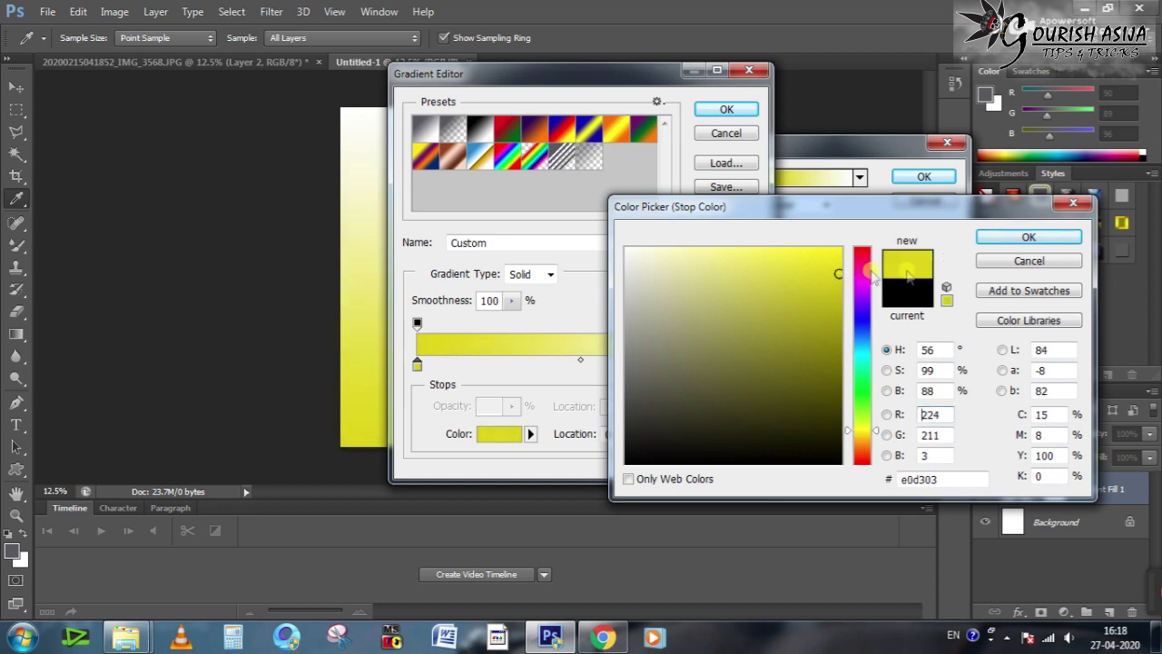
left_click(1029, 236)
Set the gradient's end color stop to sky blue, accept the gradient and reduce the fill's scale to 1%.
left_click(743, 366)
left_click(510, 434)
left_click_drag(863, 351, 865, 357)
left_click_drag(828, 256, 781, 289)
left_click(1022, 239)
left_click(724, 110)
left_click(802, 267)
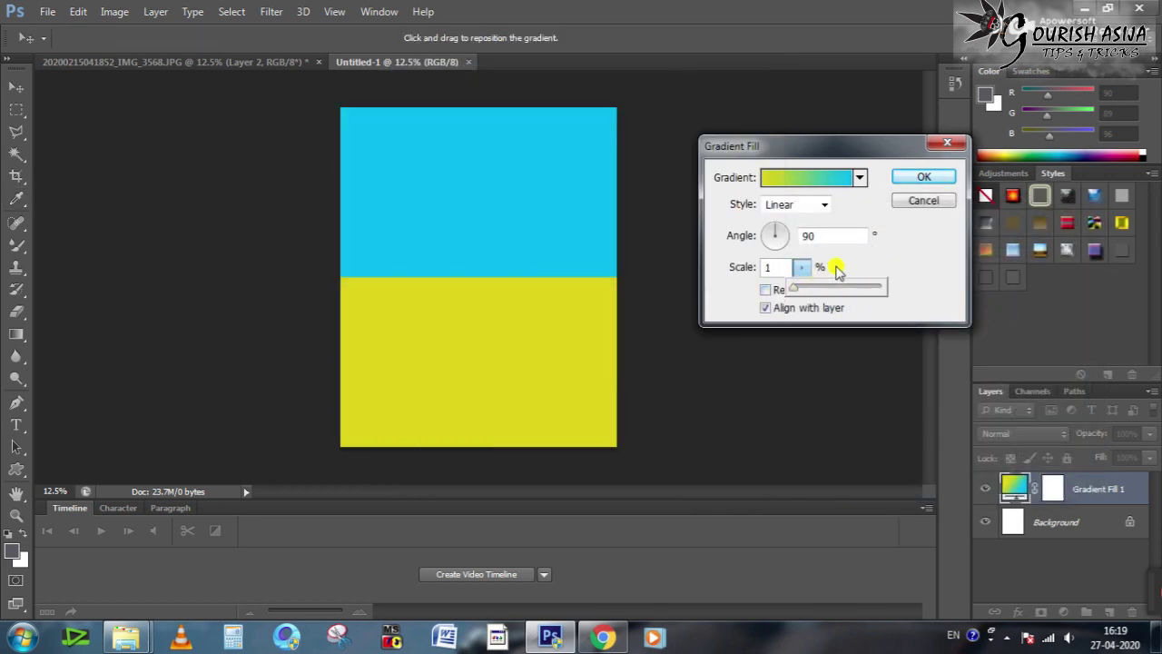
Reopen the gradient for editing and change its starting color stop to a brighter, more vivid yellow.
left_click(804, 177)
left_click_drag(545, 73, 801, 85)
left_click(673, 376)
left_click(746, 446)
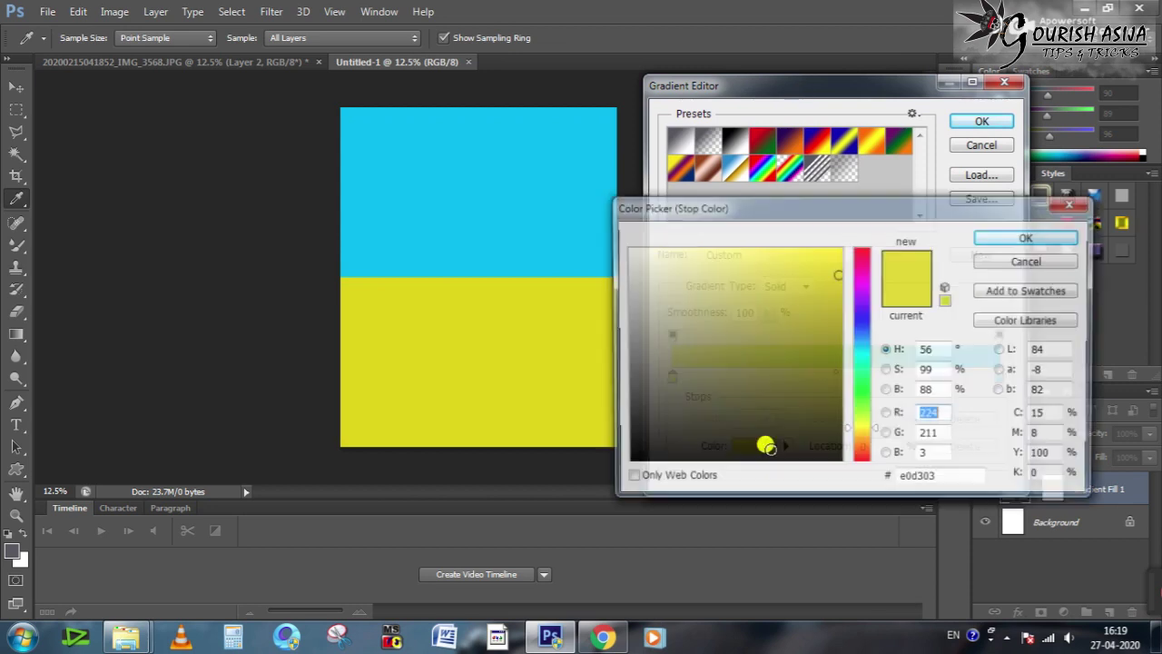
left_click(863, 429)
left_click(863, 439)
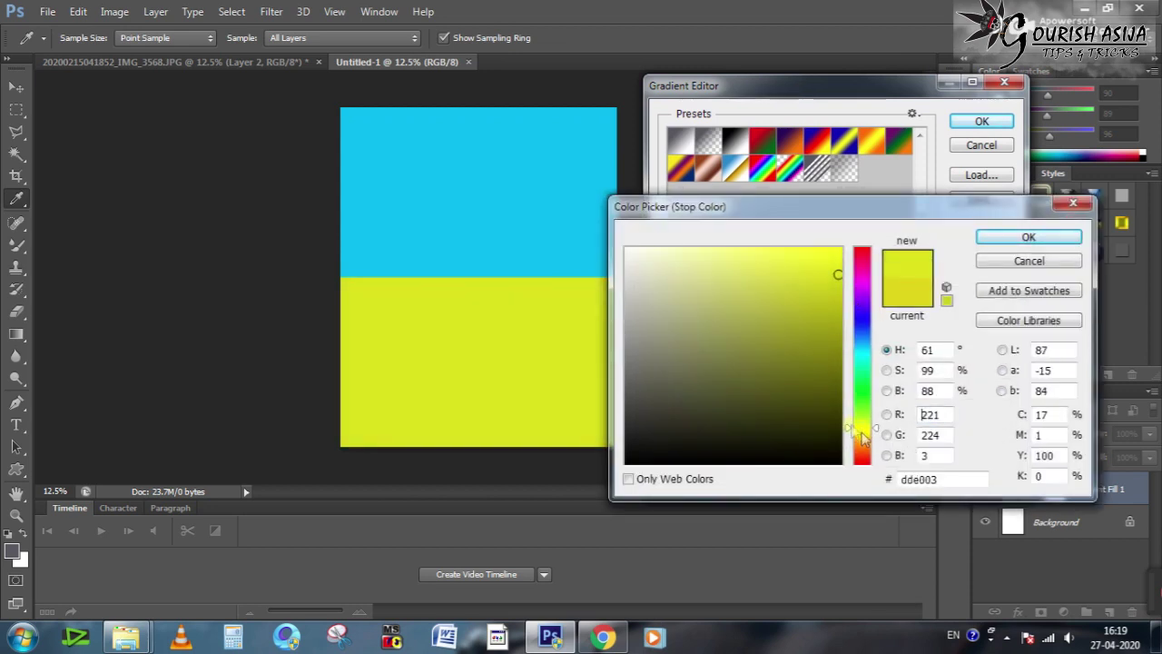
left_click(833, 246)
left_click(988, 238)
Change the gradient's end color stop to bright cyan and accept the edited gradient.
left_click(999, 376)
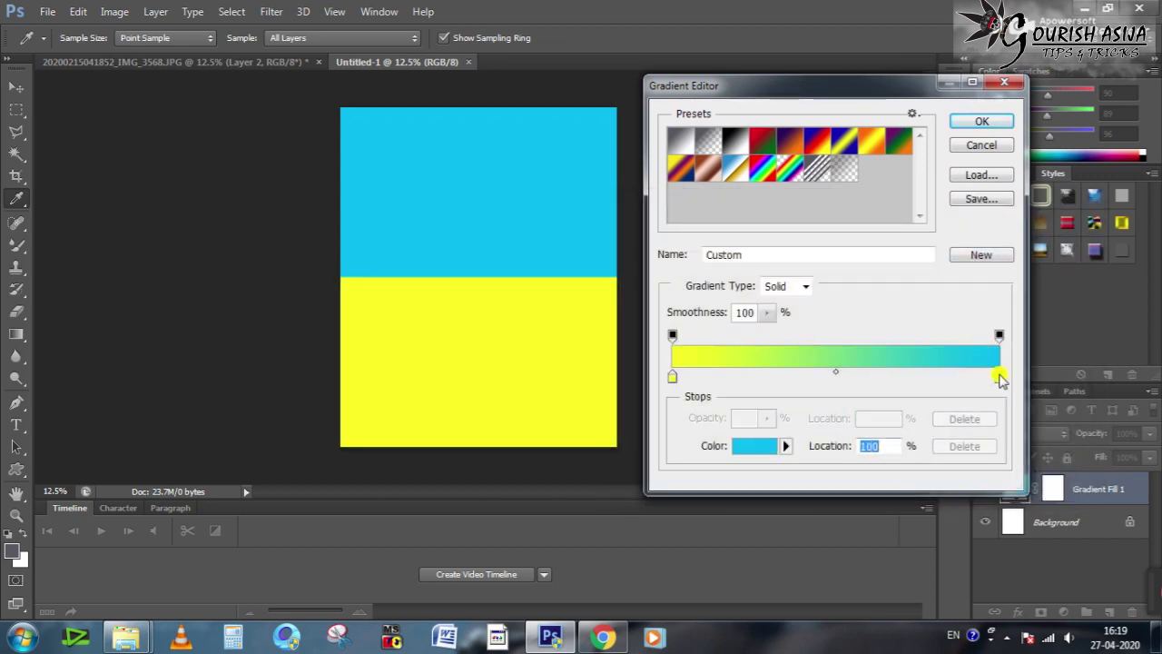
left_click(753, 446)
left_click(863, 360)
left_click(1029, 236)
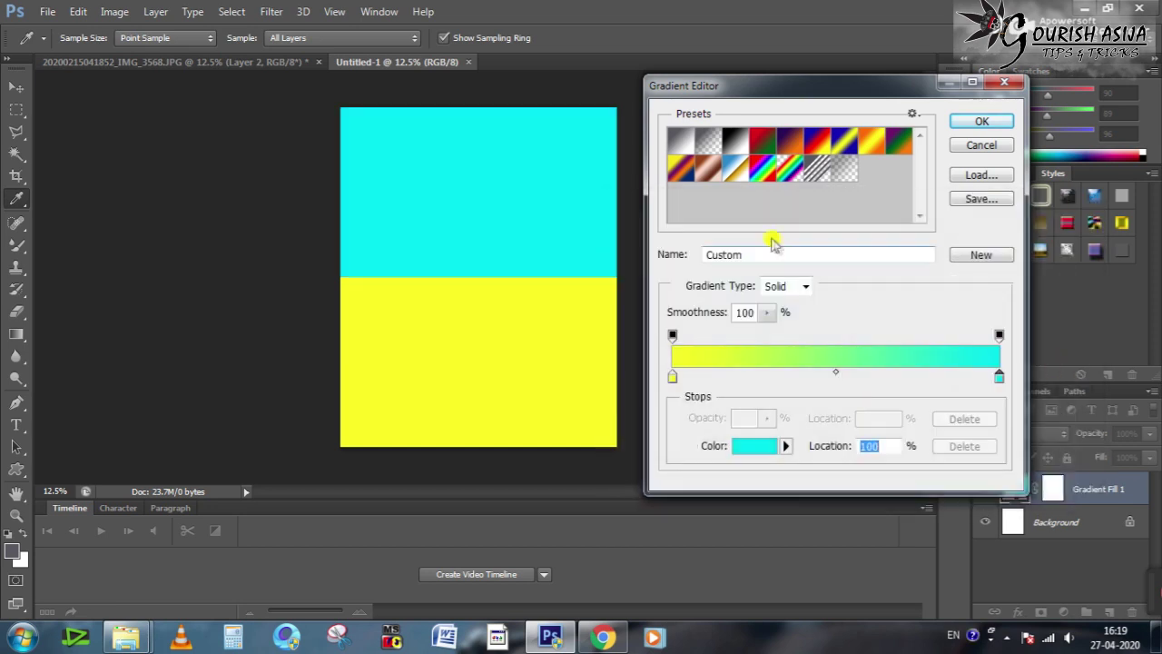
left_click(981, 120)
Set the gradient fill's angle to 40° and apply the fill layer.
double_click(808, 236)
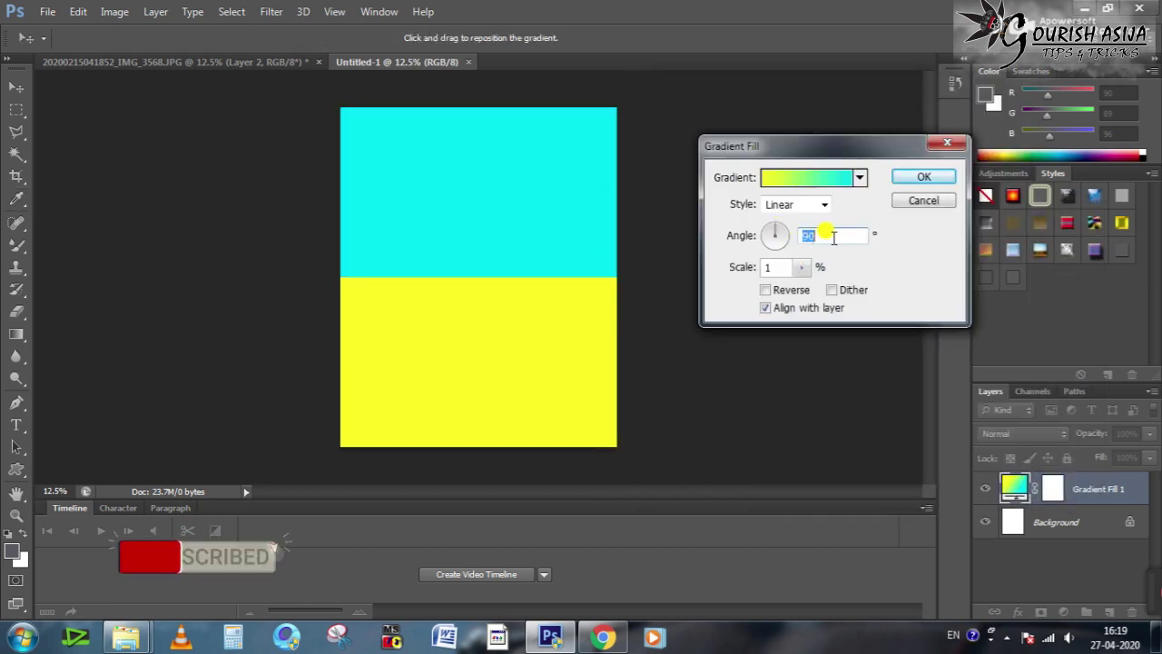
left_click(781, 229)
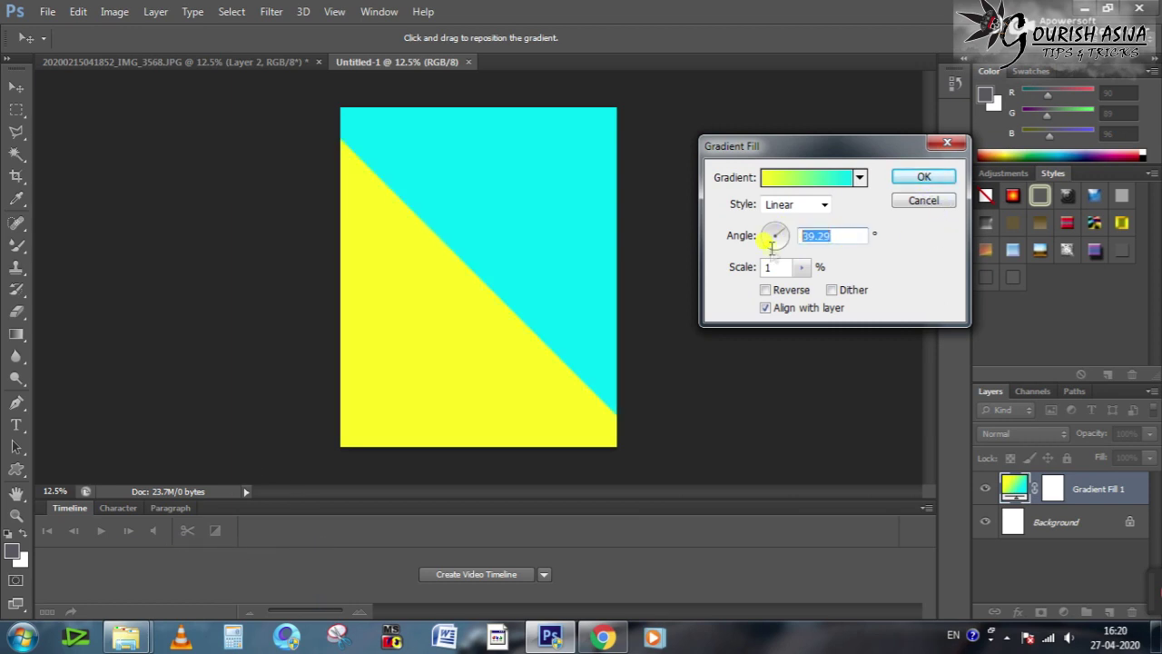
type("40")
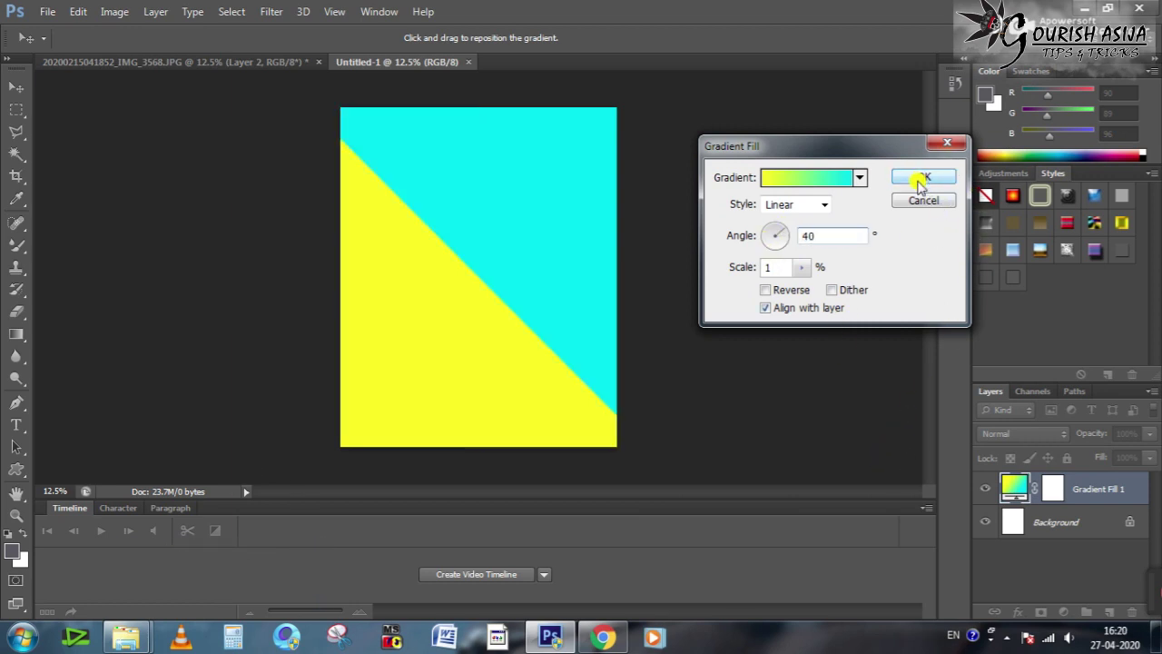
left_click(922, 179)
Bring the hair and beard layer into the gradient document and scale it to about 87%, positioned within the page width.
left_click(116, 60)
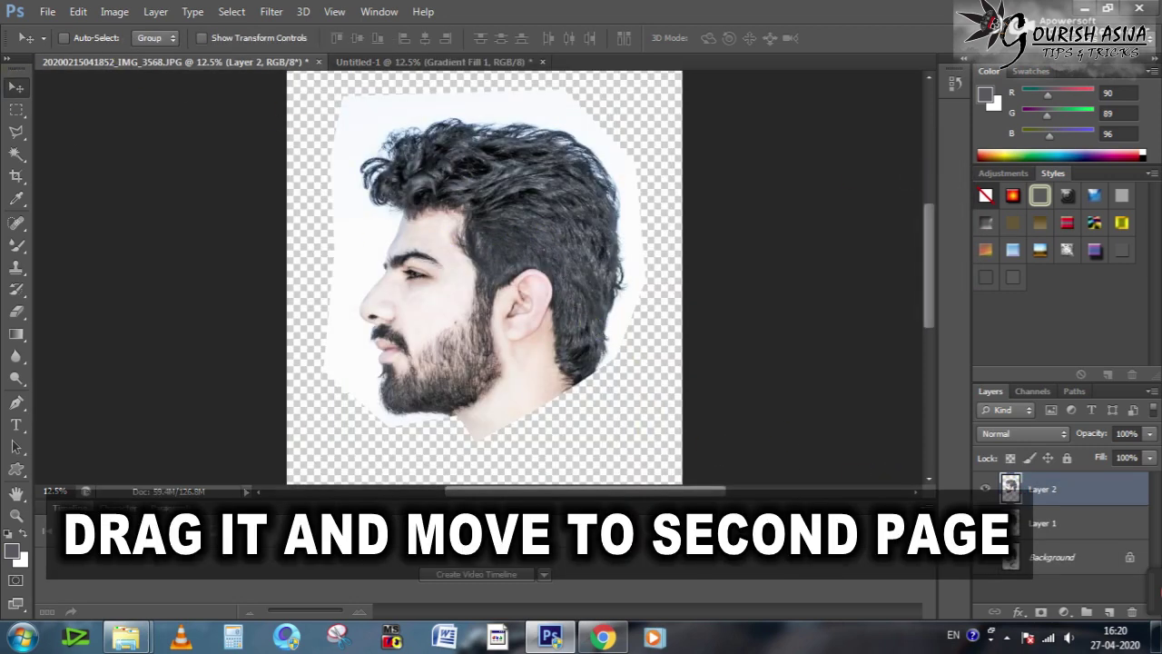
mouse_move(494, 246)
left_mouse_down()
mouse_move(518, 233)
mouse_move(539, 119)
mouse_move(475, 63)
mouse_move(445, 291)
mouse_move(441, 269)
mouse_move(507, 253)
left_mouse_up()
key("ctrl+t")
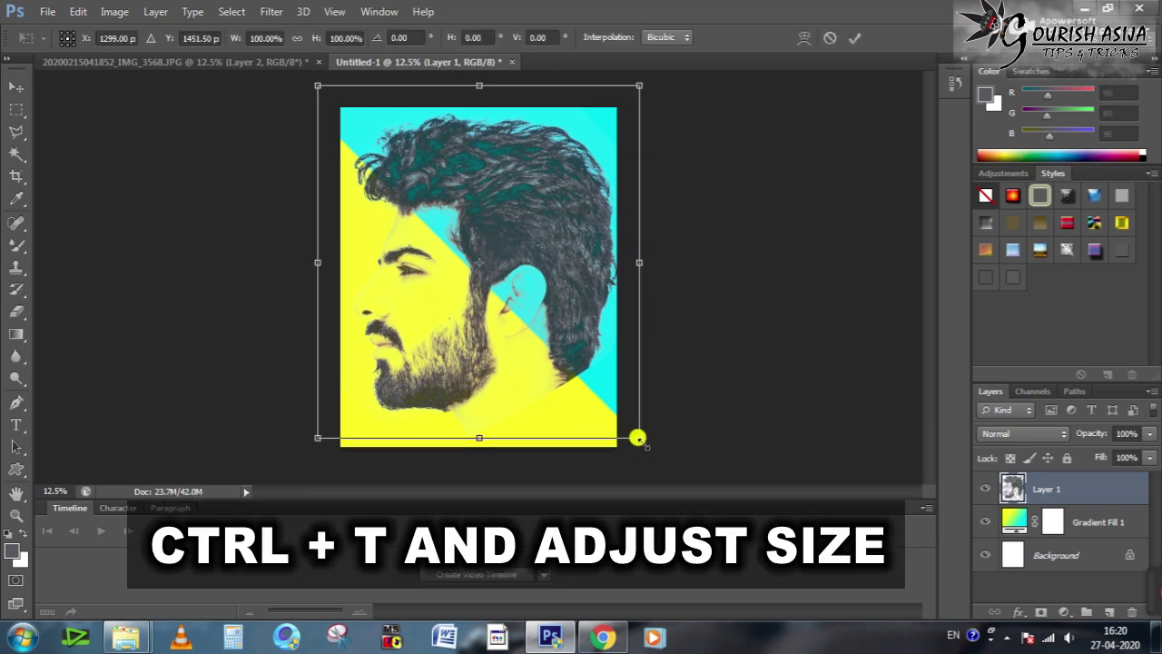
left_click_drag(631, 432, 566, 357)
left_click_drag(496, 294, 520, 332)
left_click_drag(586, 394, 556, 369)
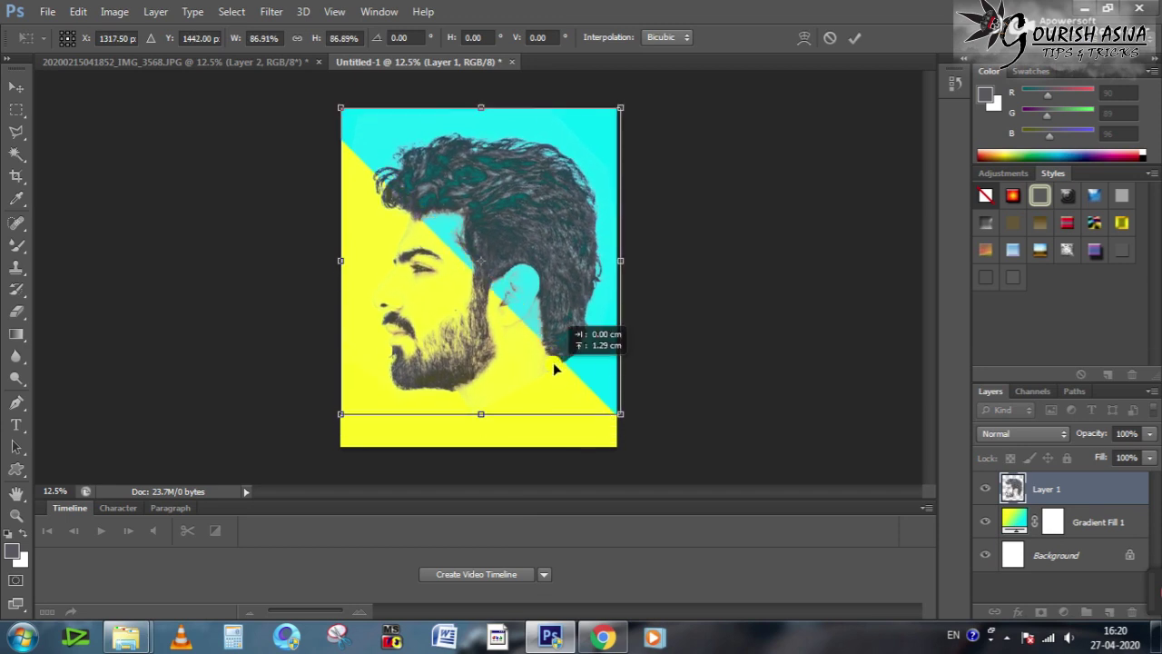
key("Return")
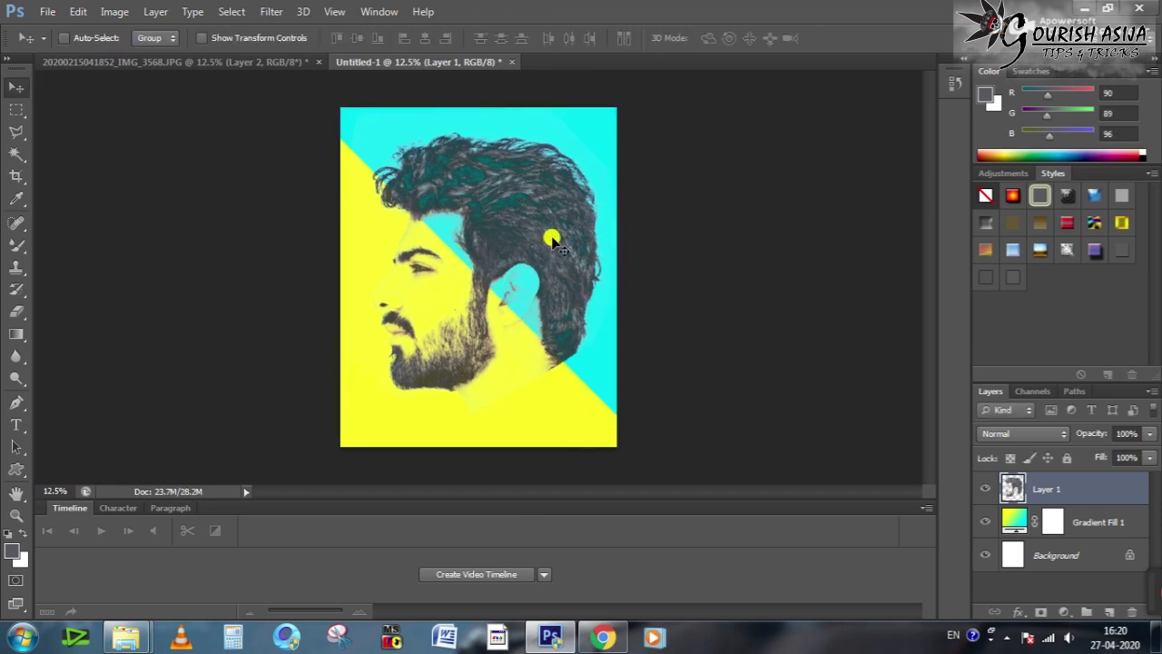
Adjust the portrait layer's brightness to -35 and contrast to 13.
left_click(116, 9)
mouse_move(123, 47)
left_click(313, 49)
left_click_drag(785, 212, 790, 266)
left_click_drag(744, 210, 761, 214)
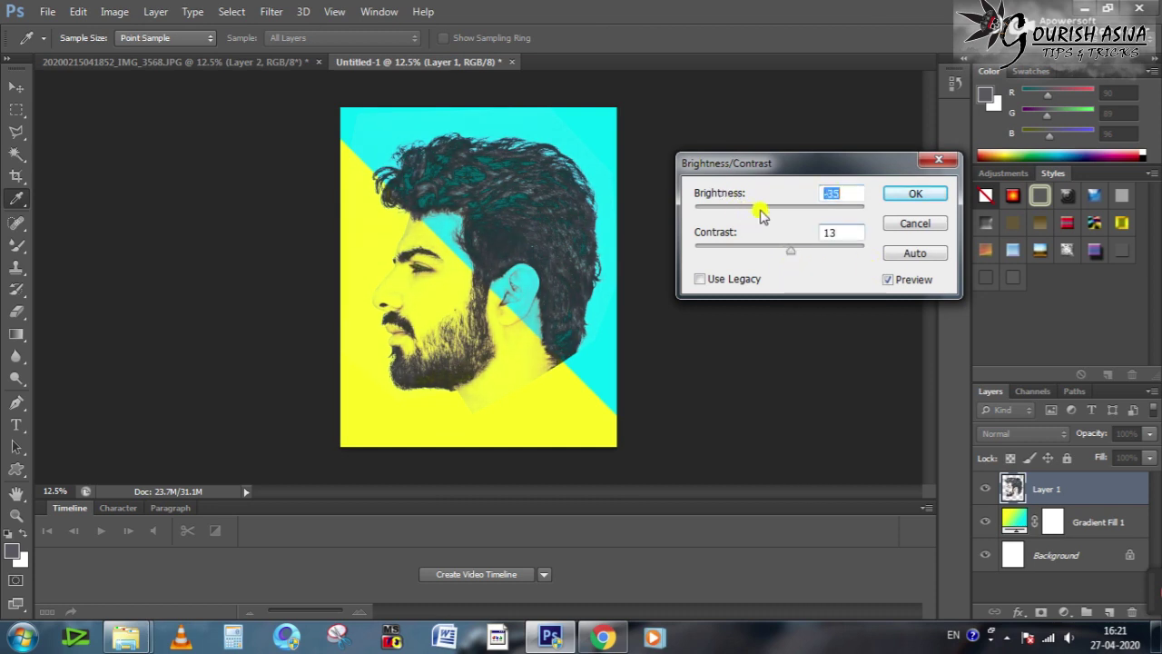
left_click(908, 196)
key("v")
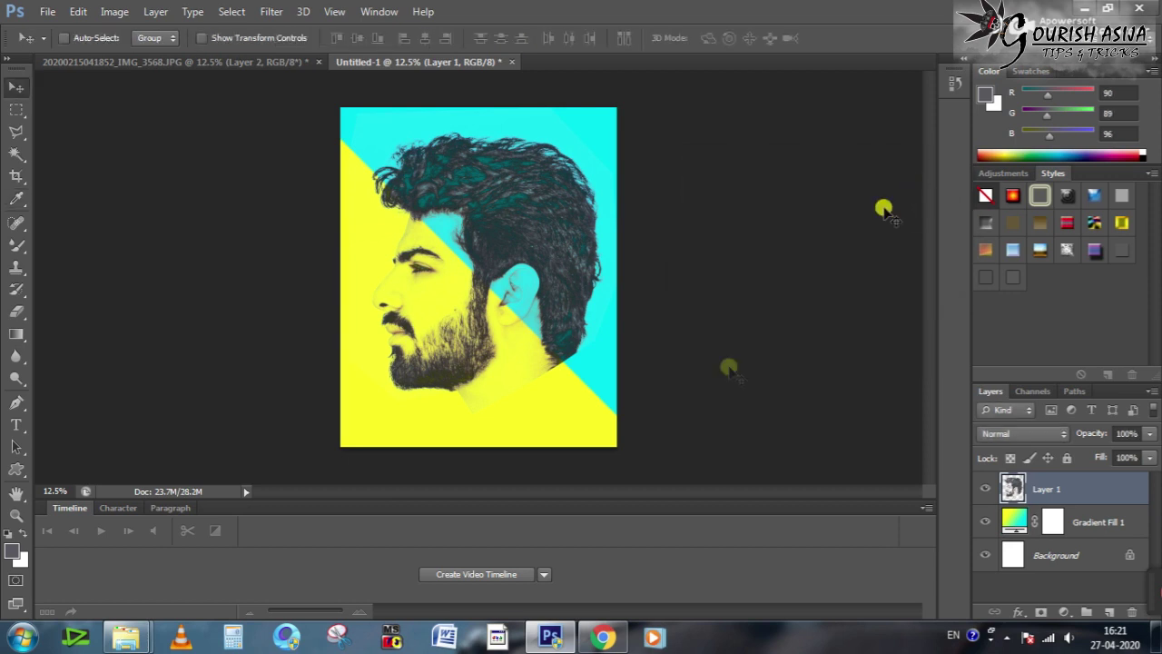
Erase the hard cut edges along the neck and hair nape with a soft 44 px eraser at 0% hardness.
key("z")
left_click_drag(483, 419, 574, 504)
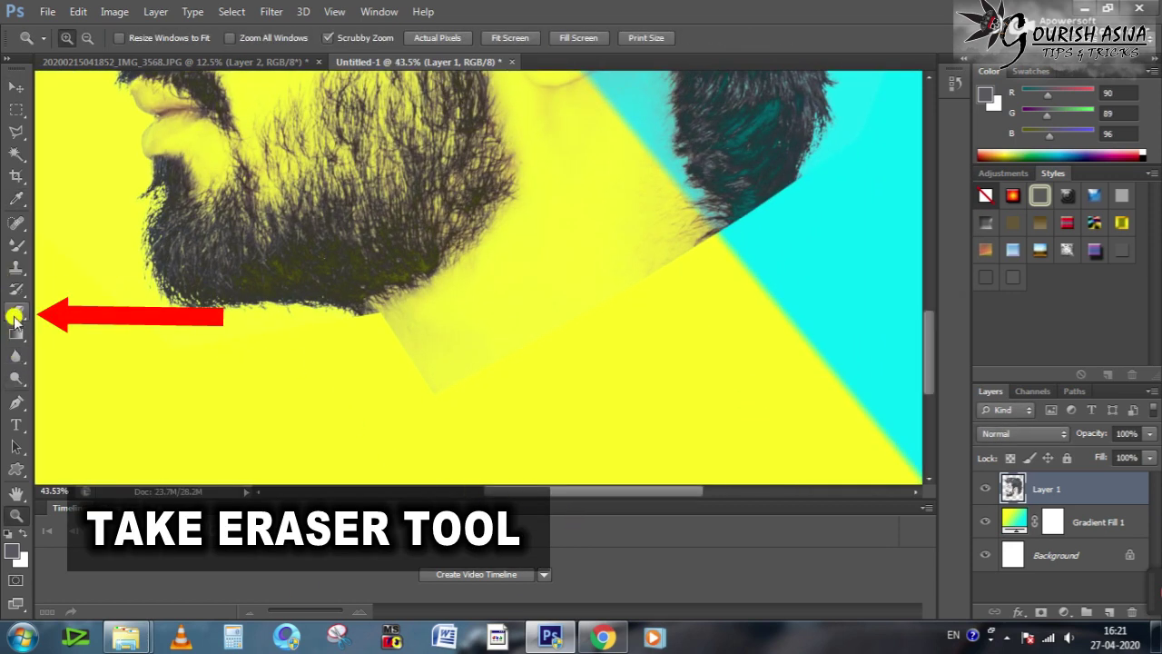
left_click(16, 311)
right_click(434, 378)
left_click(457, 501)
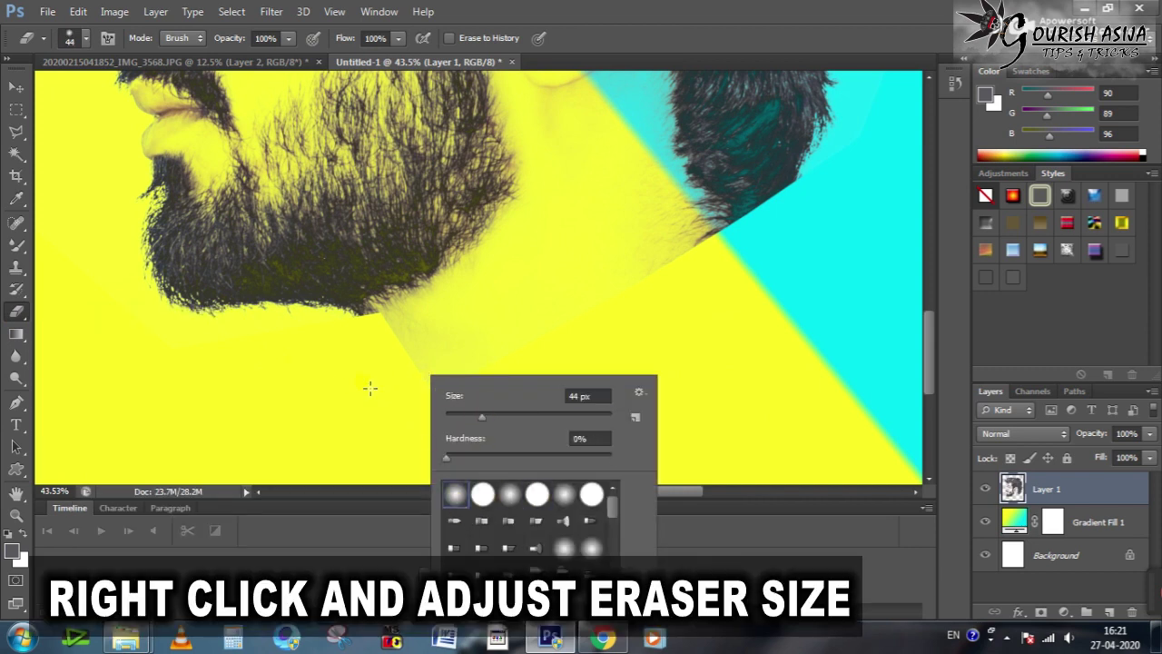
left_click(370, 390)
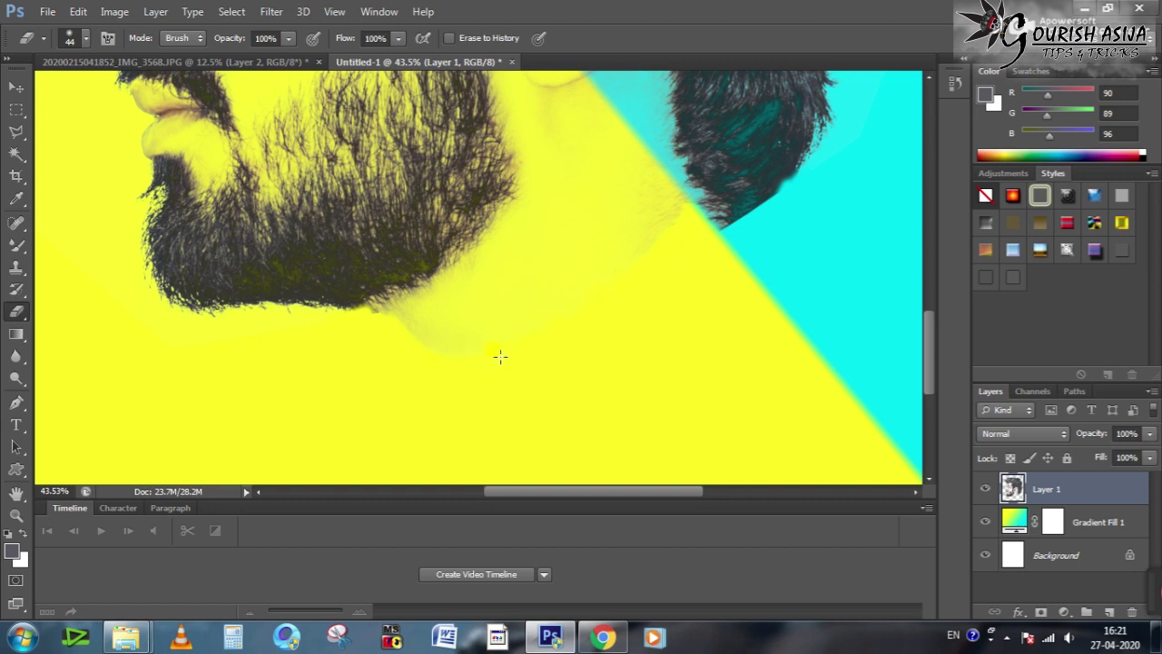
Warp the neck's lower edge into irregular strands with Liquify, using brush size 100 and pressure 100, and apply it.
left_click(15, 87)
left_click(271, 11)
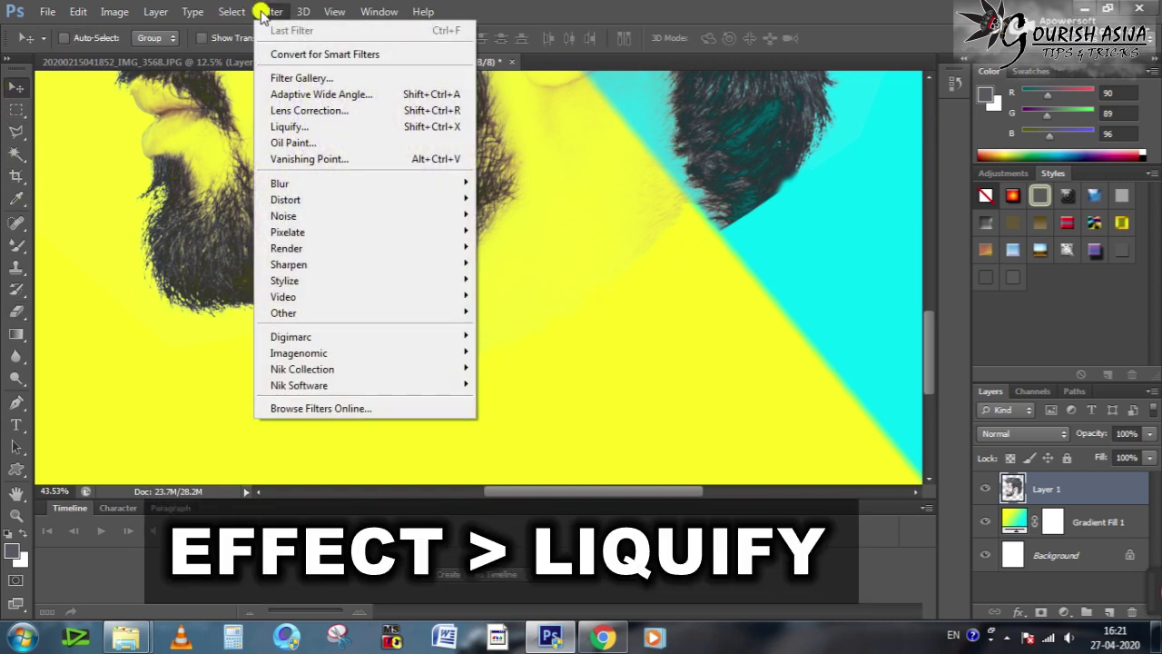
left_click(309, 132)
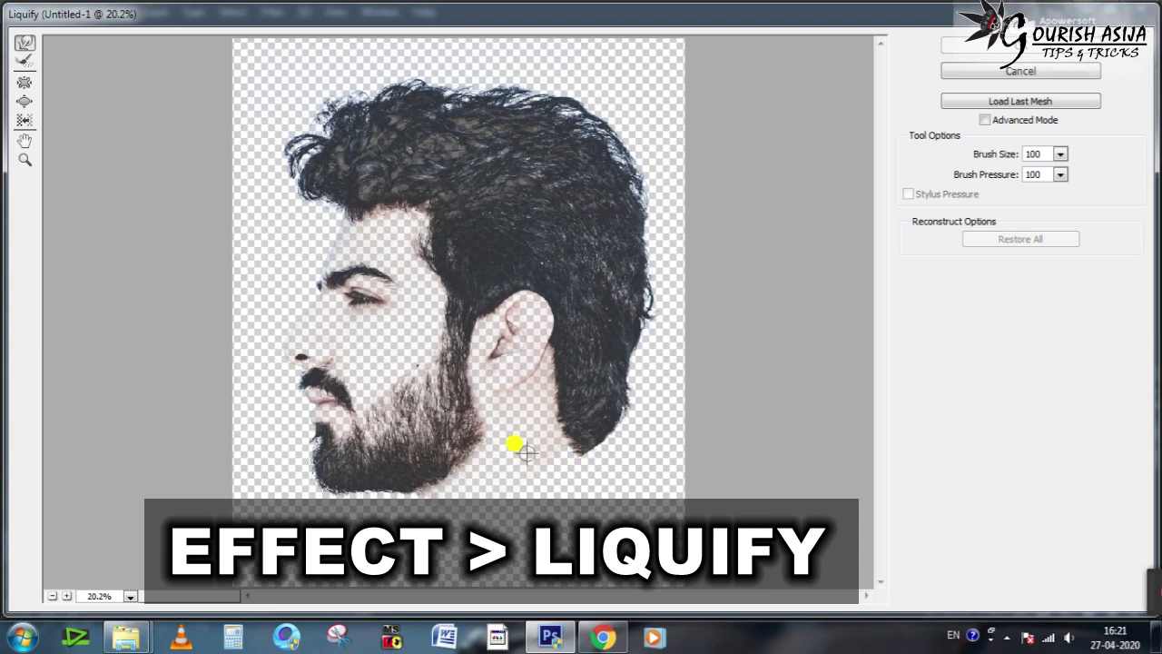
left_click_drag(530, 440, 545, 461)
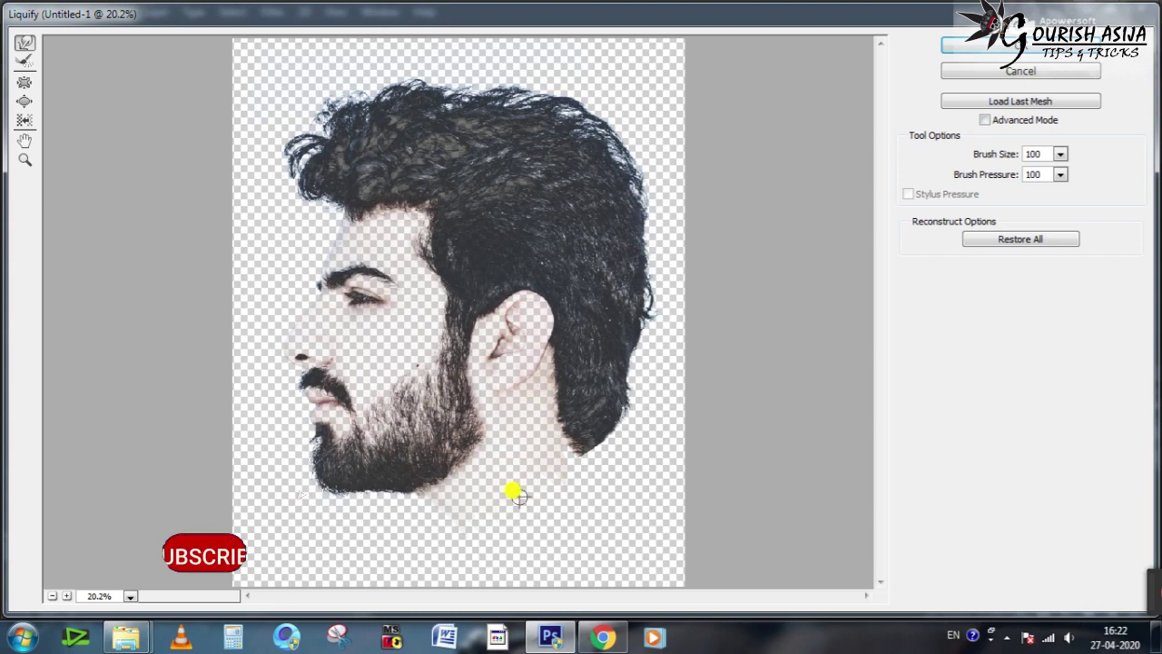
key("Return")
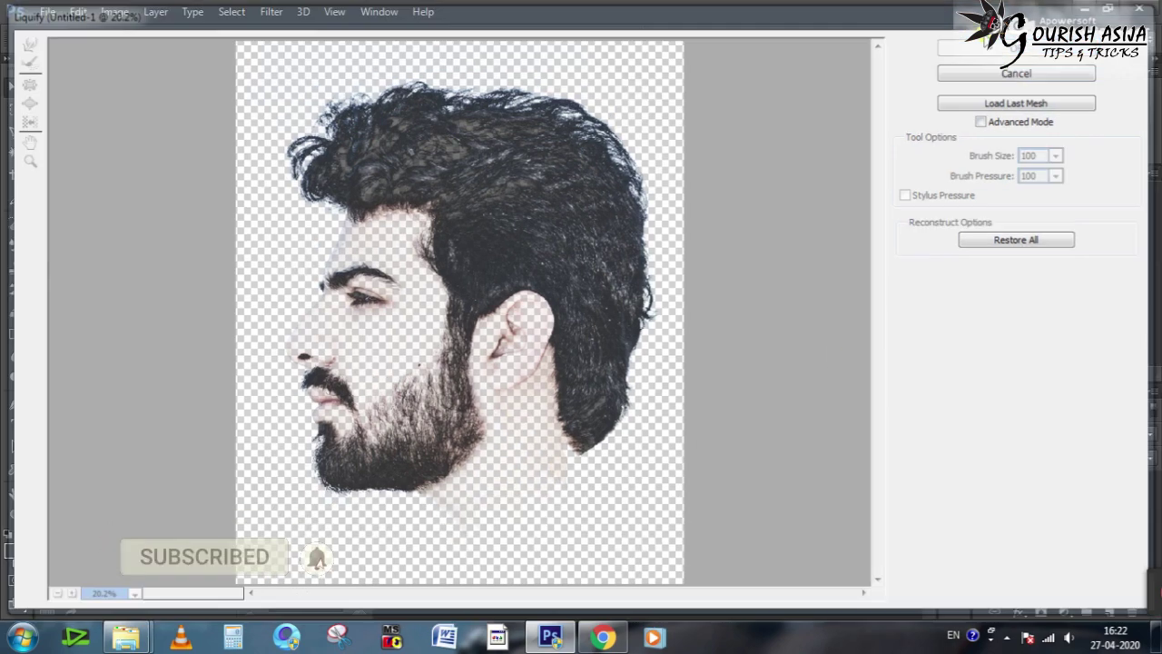
Create a new empty layer above the portrait layer.
key("ctrl+minus")
key("ctrl+minus")
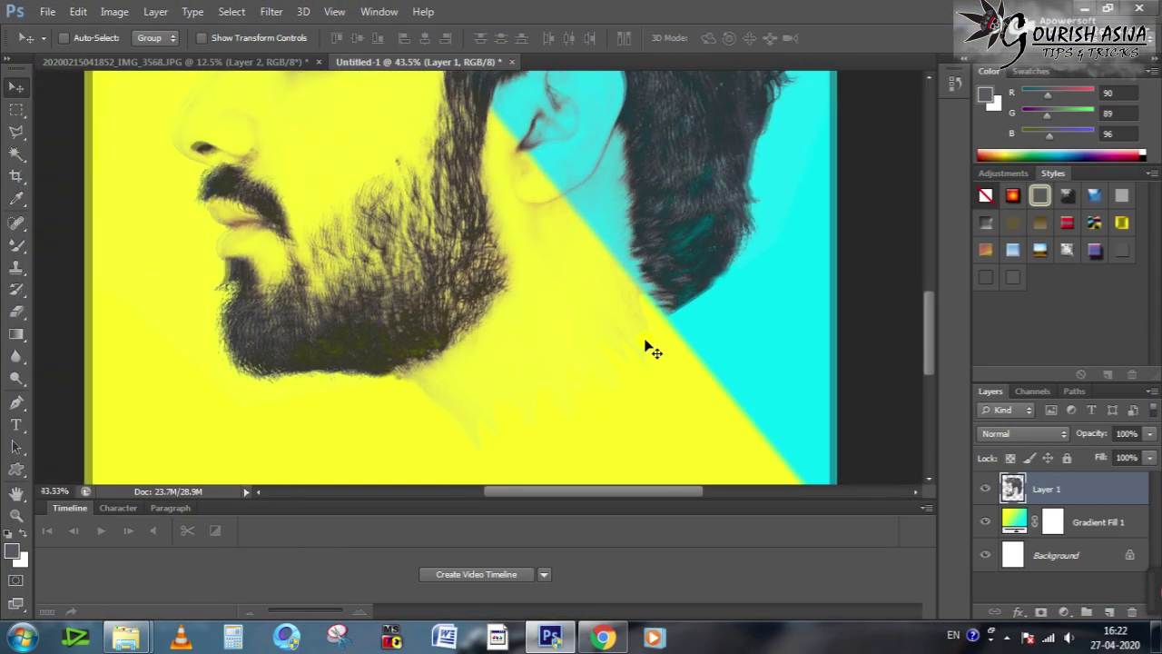
scroll(645, 436, "up", 3)
key("ctrl+0")
key("b")
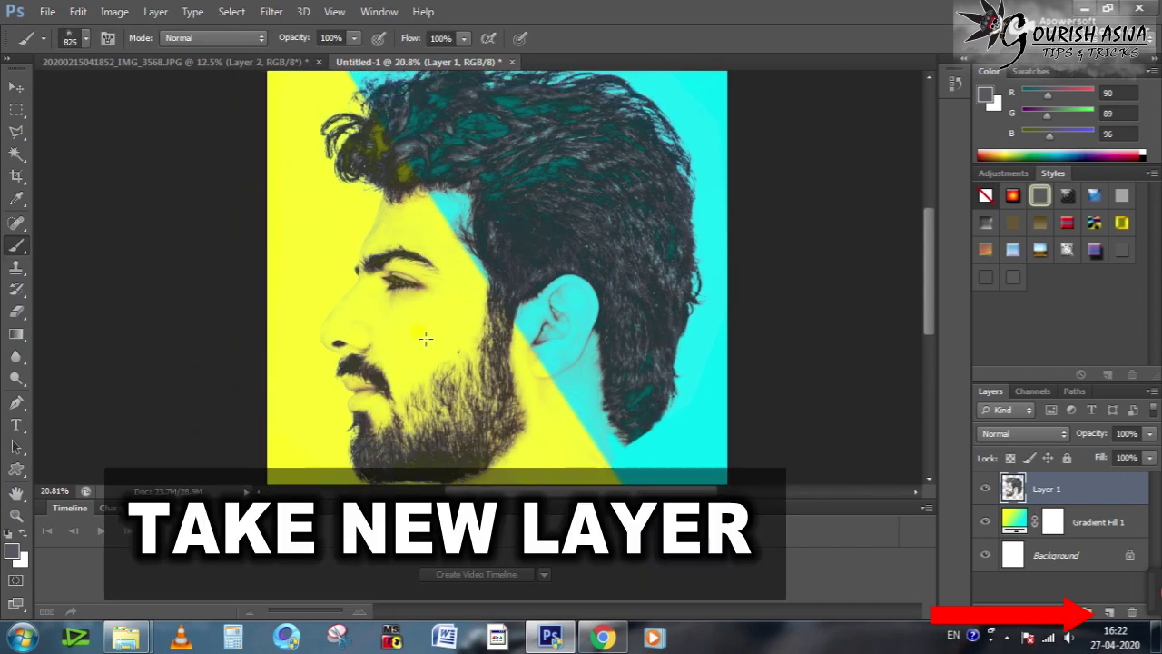
left_click(1107, 613)
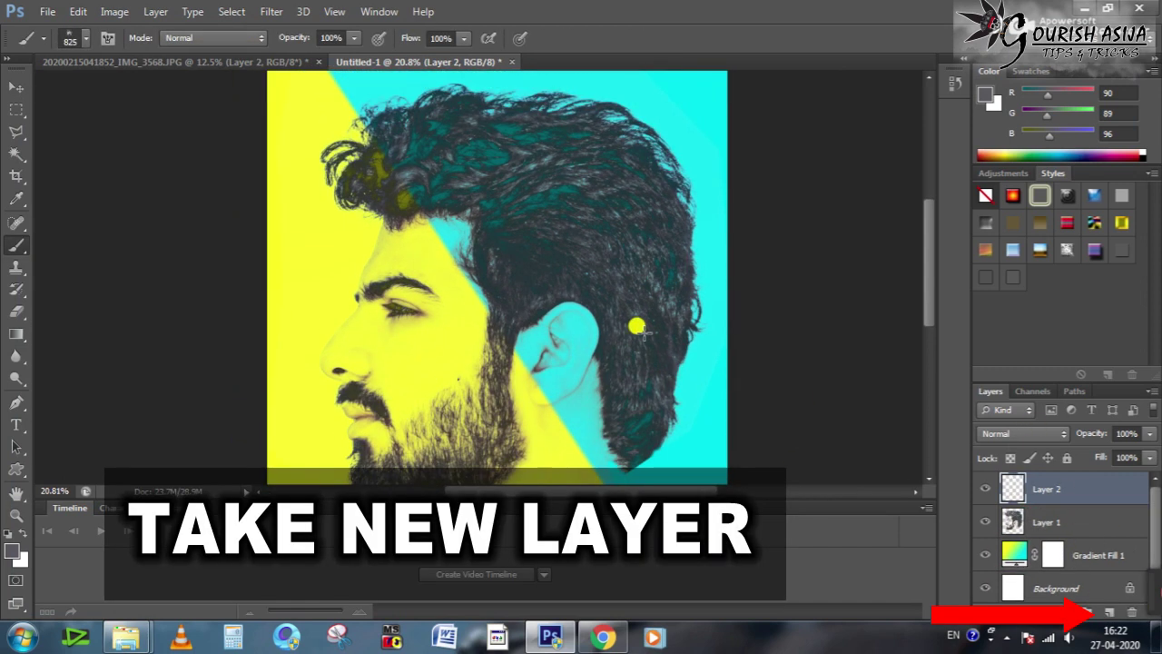
Choose the 39 px splatter tip for the Brush tool and enlarge it to 319 px.
right_click(16, 247)
left_click(103, 244)
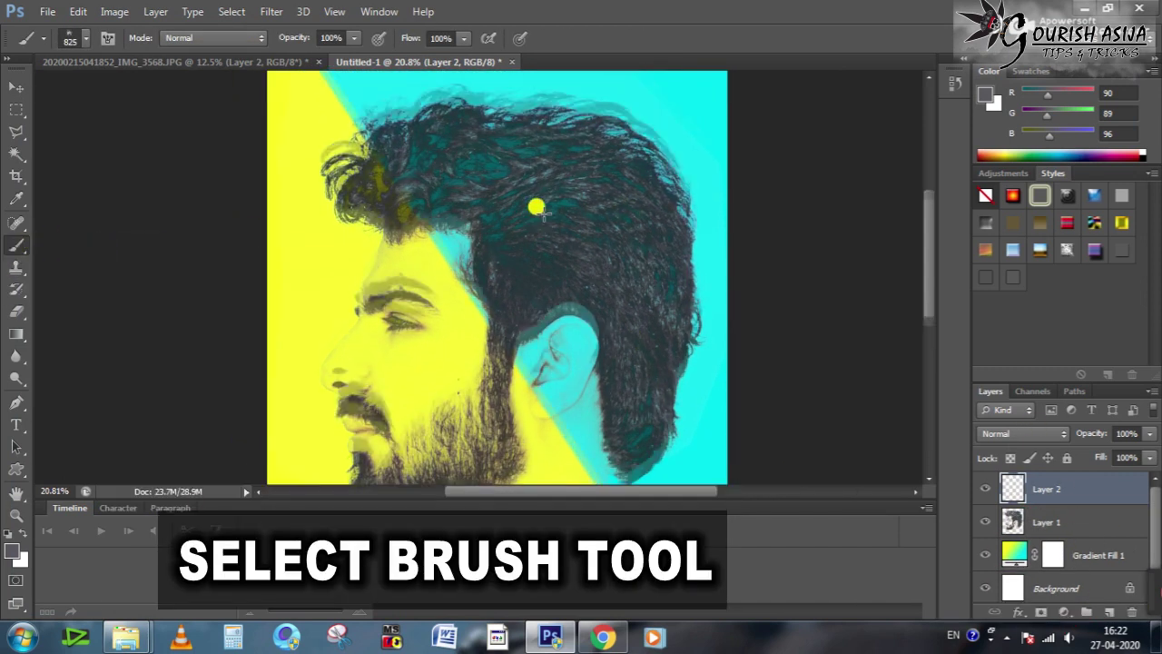
right_click(534, 214)
scroll(714, 400, "down", 1)
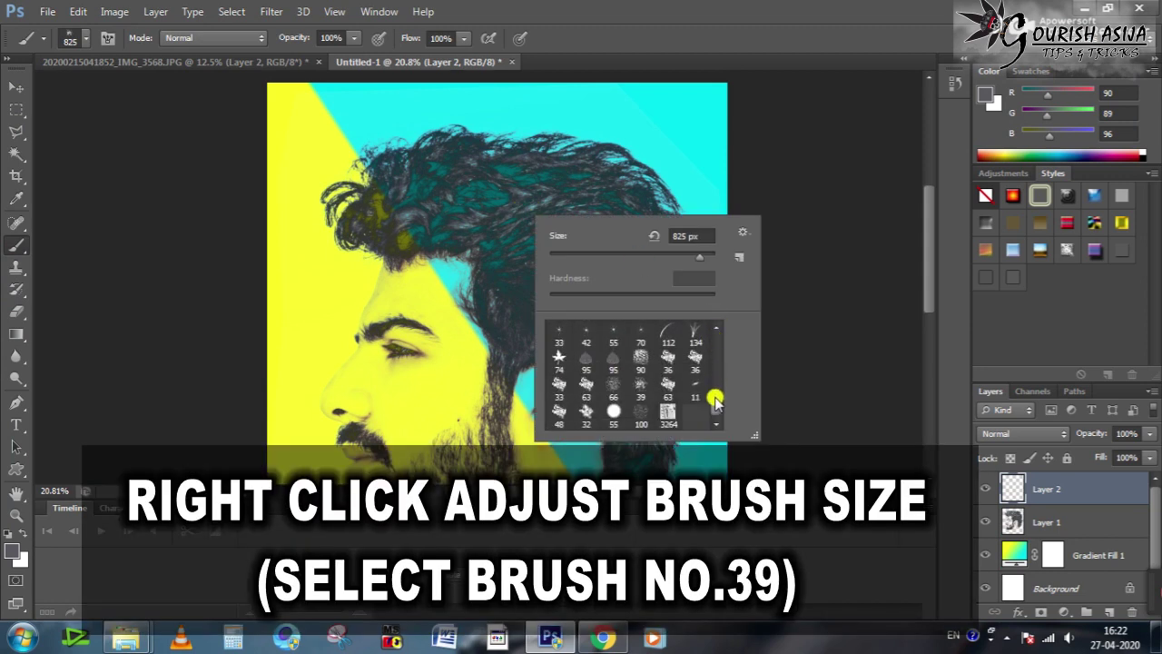
scroll(715, 400, "down", 5)
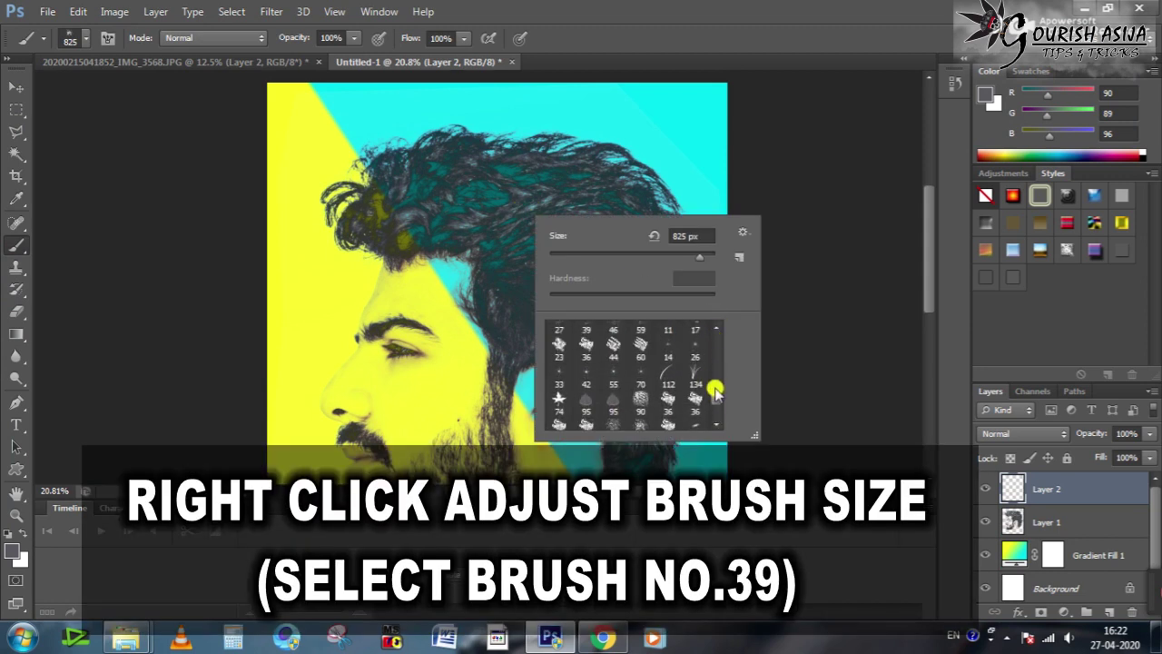
right_click(490, 196)
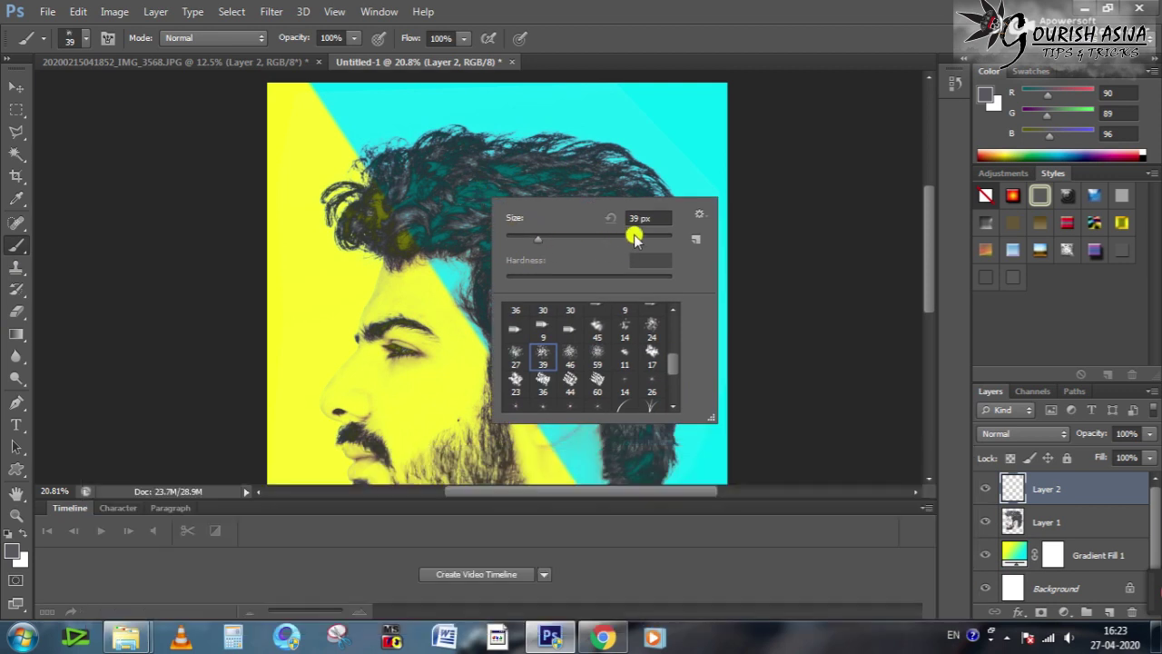
left_click(640, 237)
Set the foreground to blue (#2400fc), stamp splatters on the mid-upper hair, and enlarge the brush to 484 px.
left_click(12, 537)
left_click(827, 257)
left_click(837, 250)
left_click(989, 236)
right_click(584, 227)
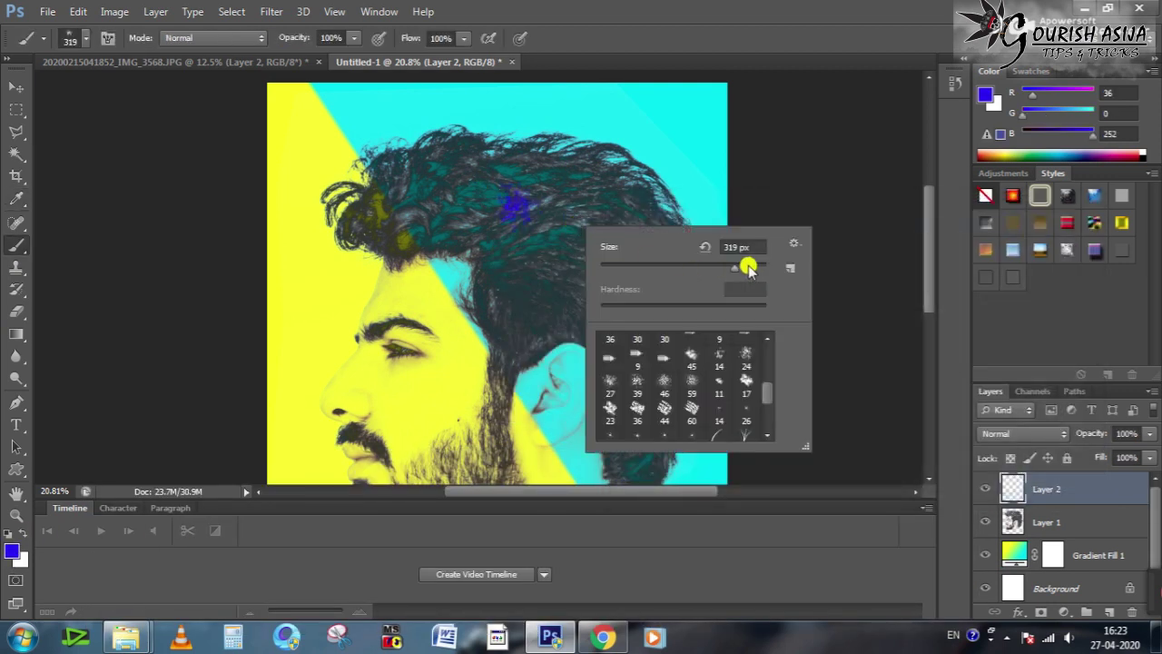
left_click_drag(748, 266, 754, 266)
left_click(528, 211)
Set the foreground to green (R 0, G 252, B 113) and stamp splatters on the front and lower hair.
left_click(15, 554)
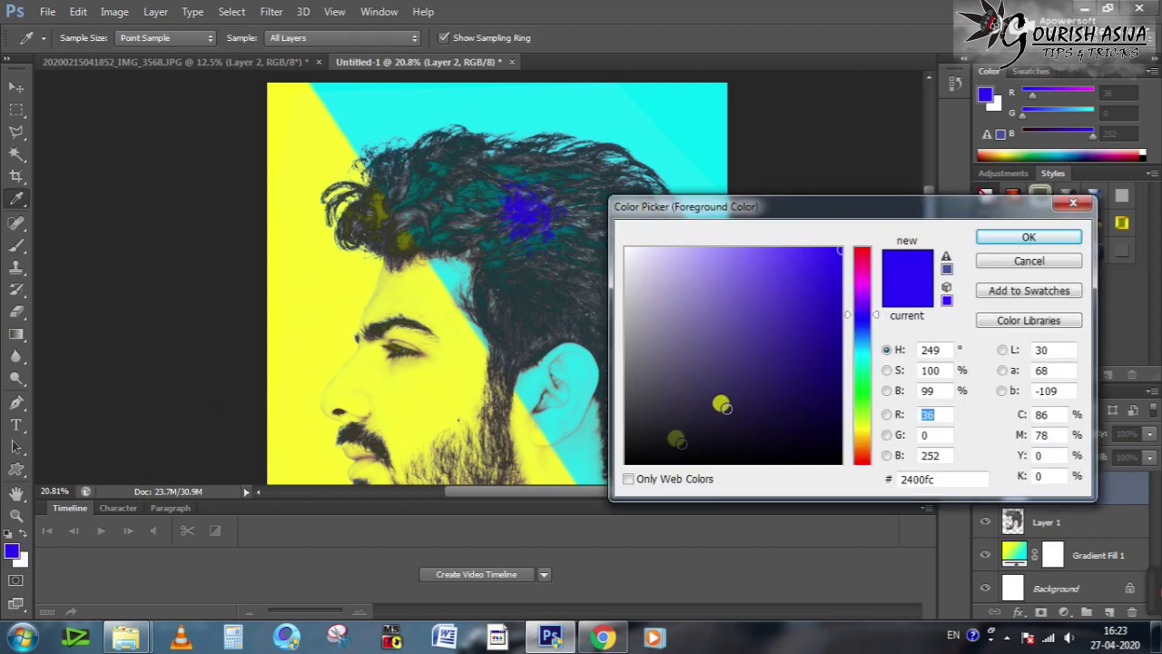
left_click(863, 360)
left_click_drag(863, 345, 863, 374)
left_click(1029, 237)
left_click_drag(376, 211, 413, 186)
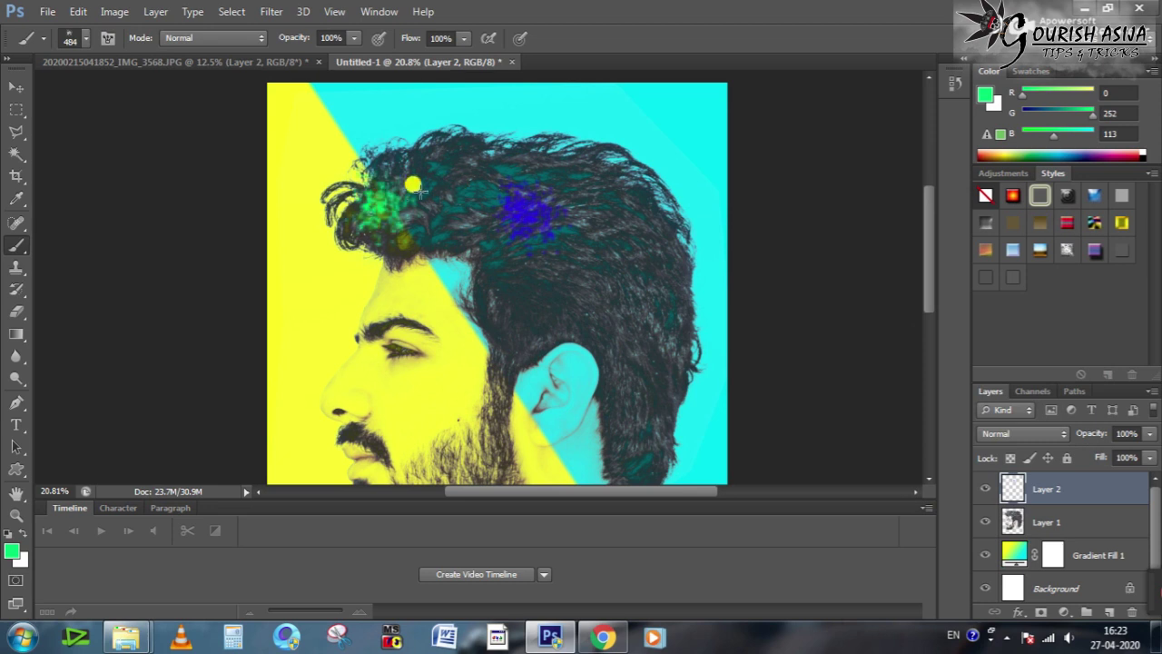
left_click(545, 316)
Set the foreground to orange (R 252, G 130, B 0) and stamp splatters on the upper hair and nape.
left_click(13, 551)
left_click(862, 447)
left_click(1029, 237)
left_click(497, 180)
left_click(560, 251)
left_click(613, 198)
left_click(641, 437)
Set the foreground to magenta (R 252, G 0, B 237) and stamp splatters on the beard, back hair and crown.
scroll(576, 300, "down", 3)
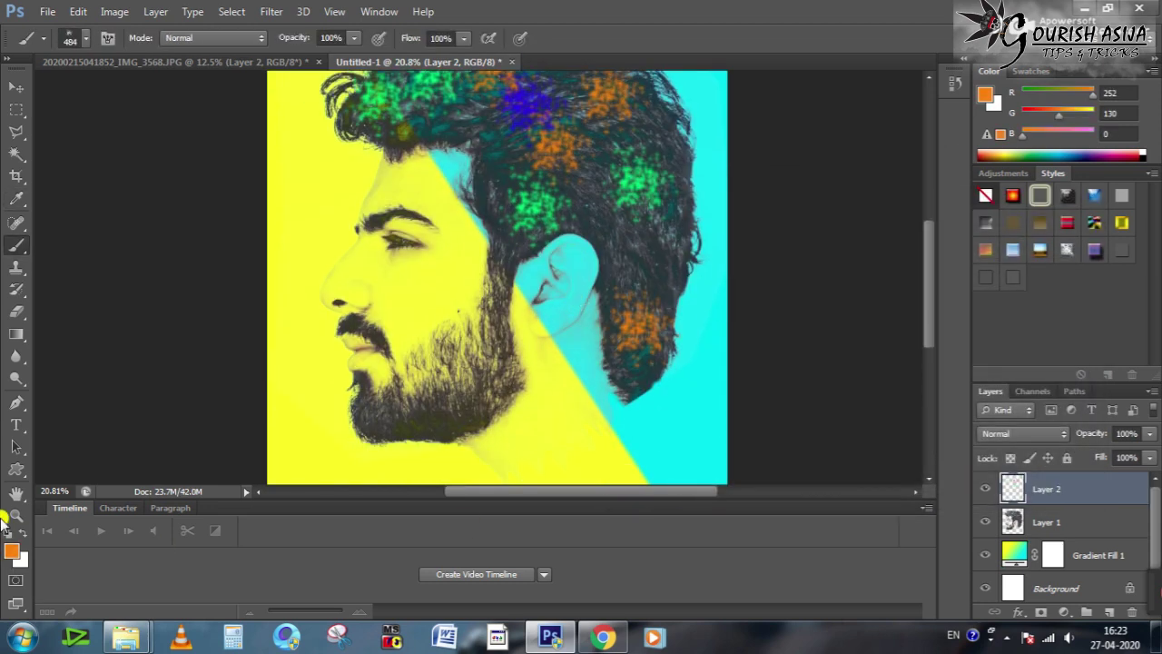
left_click(12, 551)
left_click(864, 281)
key("Return")
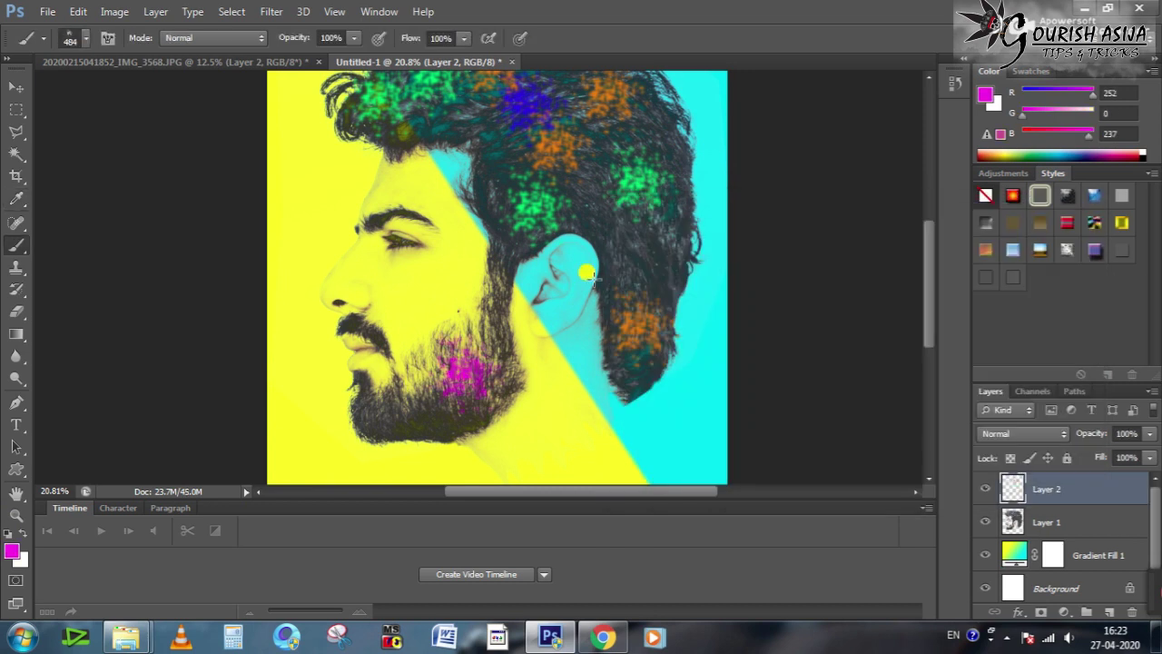
left_click(643, 245)
scroll(492, 200, "up", 2)
left_click(566, 136)
Set the foreground to lime green (R 166, G 252, B 0) and stamp splatters across the hair and chin beard.
left_click(11, 550)
left_click_drag(863, 431, 864, 416)
left_click(1017, 236)
left_click(584, 260)
left_click(639, 190)
left_click(407, 184)
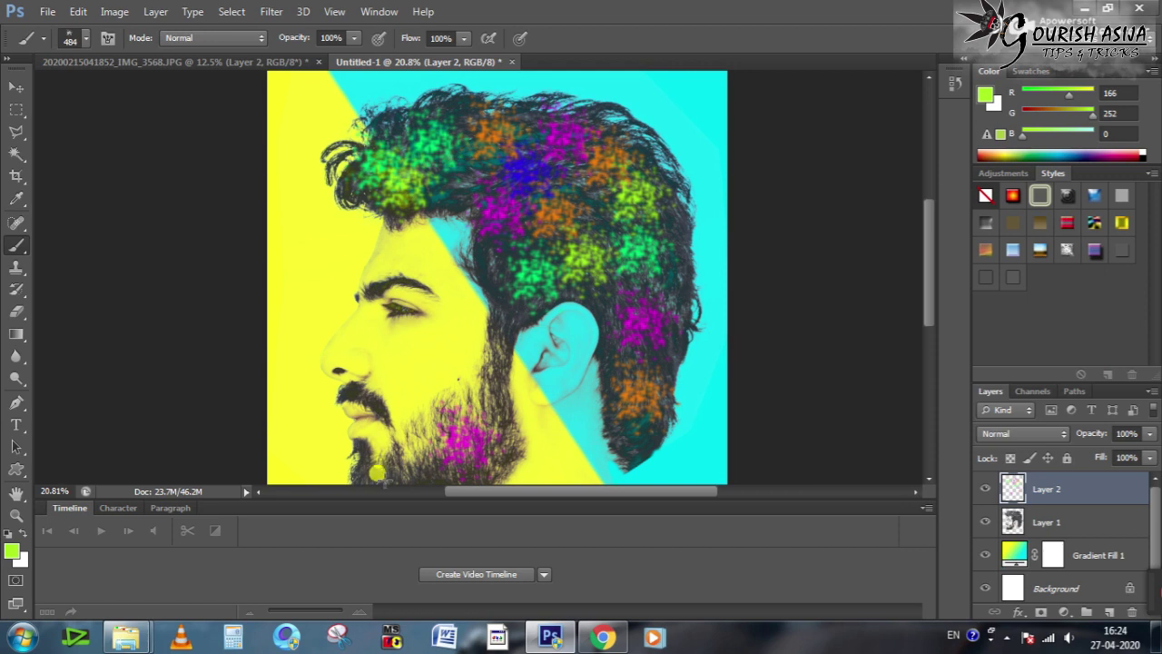
scroll(386, 469, "down", 2)
left_click(399, 428)
Reduce the brush to 89 px, set the foreground to red (R 252, G 0, B 0), and stamp a beard splatter.
right_click(612, 174)
left_click_drag(747, 218, 746, 216)
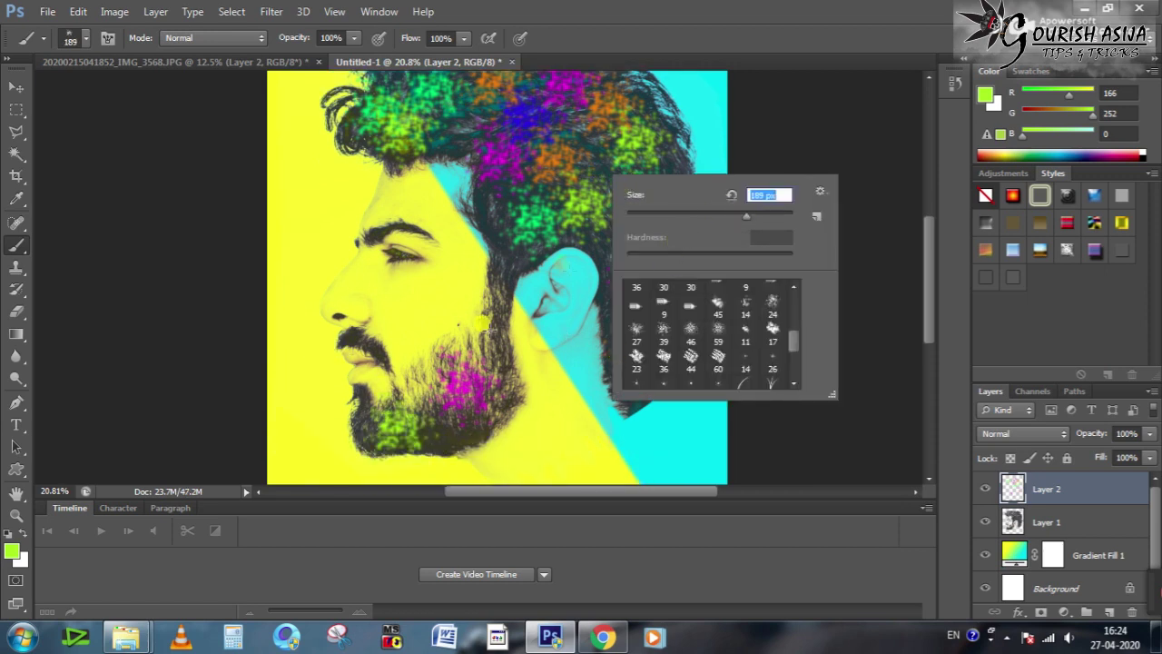
left_click(12, 550)
left_click_drag(864, 274, 864, 246)
left_click(1025, 236)
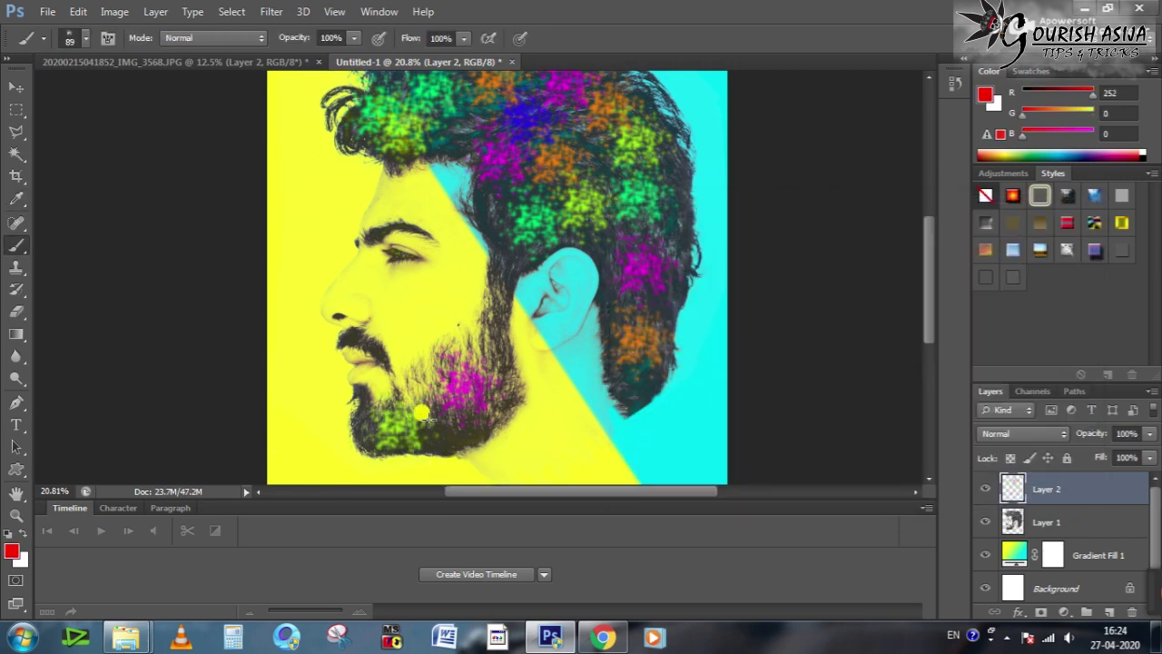
Stamp small red splatters on the moustache.
left_click(16, 515)
left_click_drag(354, 385, 446, 441)
left_click(17, 247)
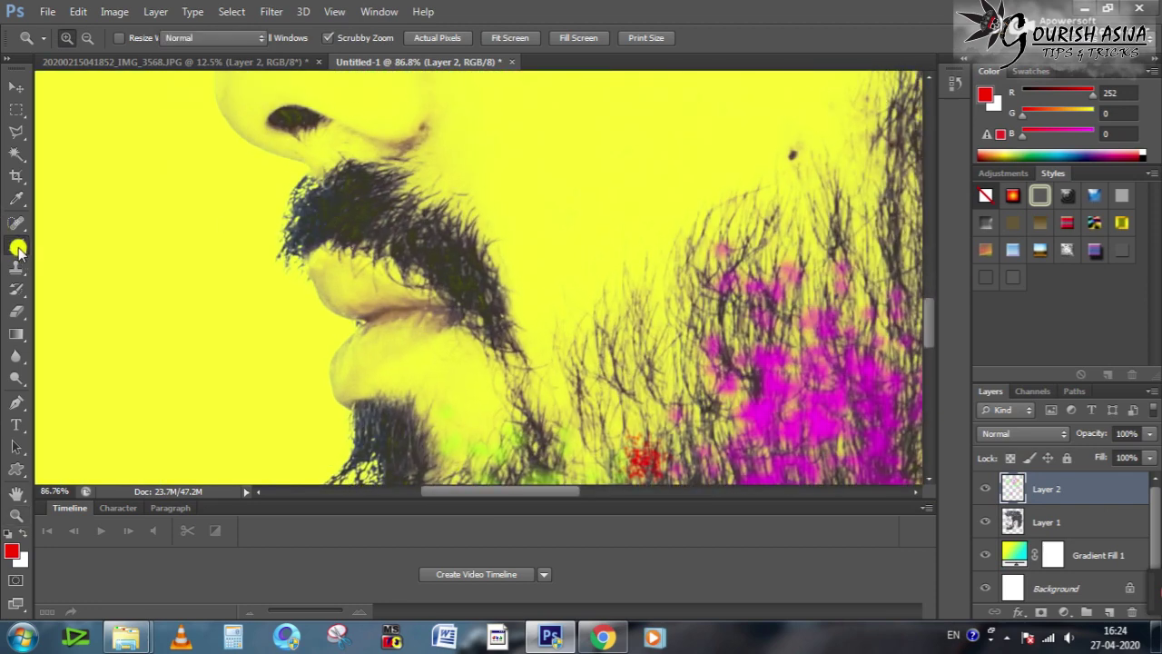
right_click(382, 193)
left_click(329, 215)
Set the foreground to sky blue (#0082fc) and stamp splatters between the red moustache spots and on the beard.
left_click(12, 550)
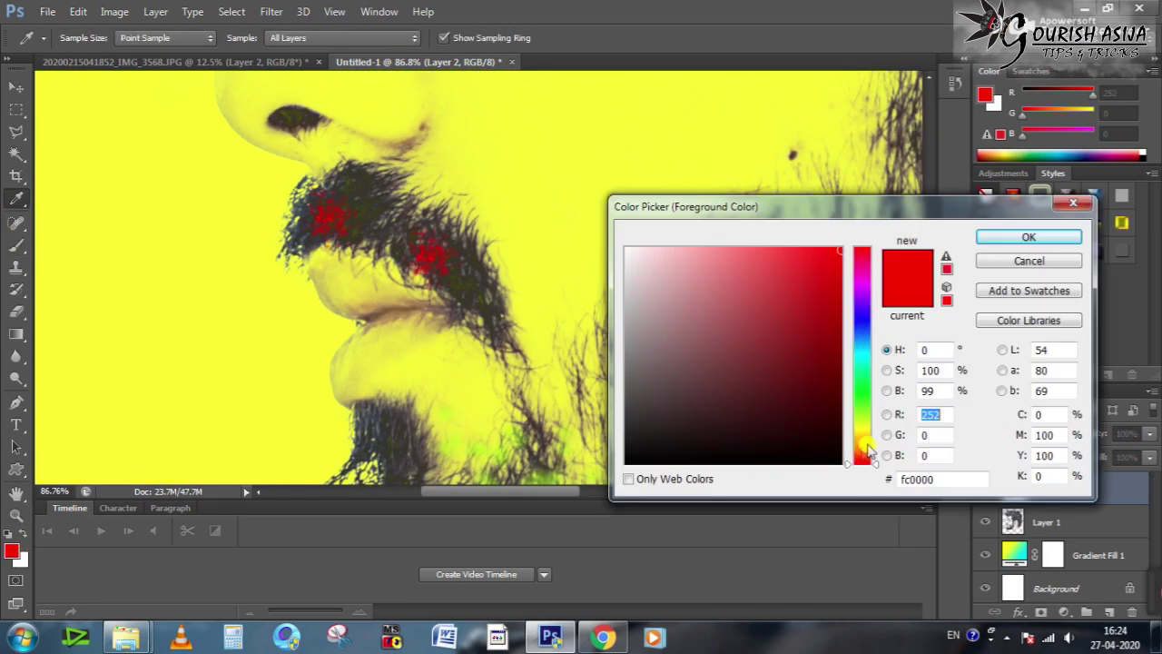
left_click(863, 343)
left_click(955, 236)
left_click(371, 221)
left_click(472, 274)
left_click_drag(929, 320, 929, 336)
left_click(595, 274)
Enlarge the brush to 154 px and stamp sky-blue splatters over the cheek beard and upper sideburn.
right_click(702, 202)
left_click_drag(814, 244, 825, 245)
left_click(613, 240)
left_click(661, 280)
left_click(675, 167)
key("ctrl+minus")
key("ctrl+minus")
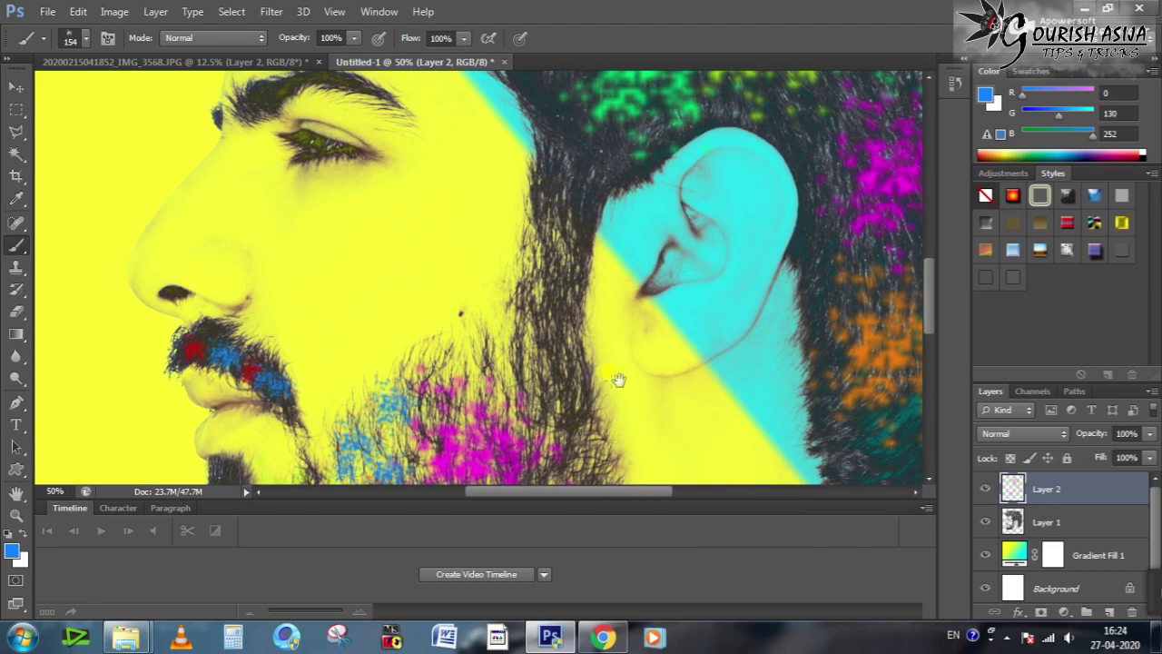
Set the foreground to green and stamp splatters on the sideburn and the beard below it.
left_click(11, 550)
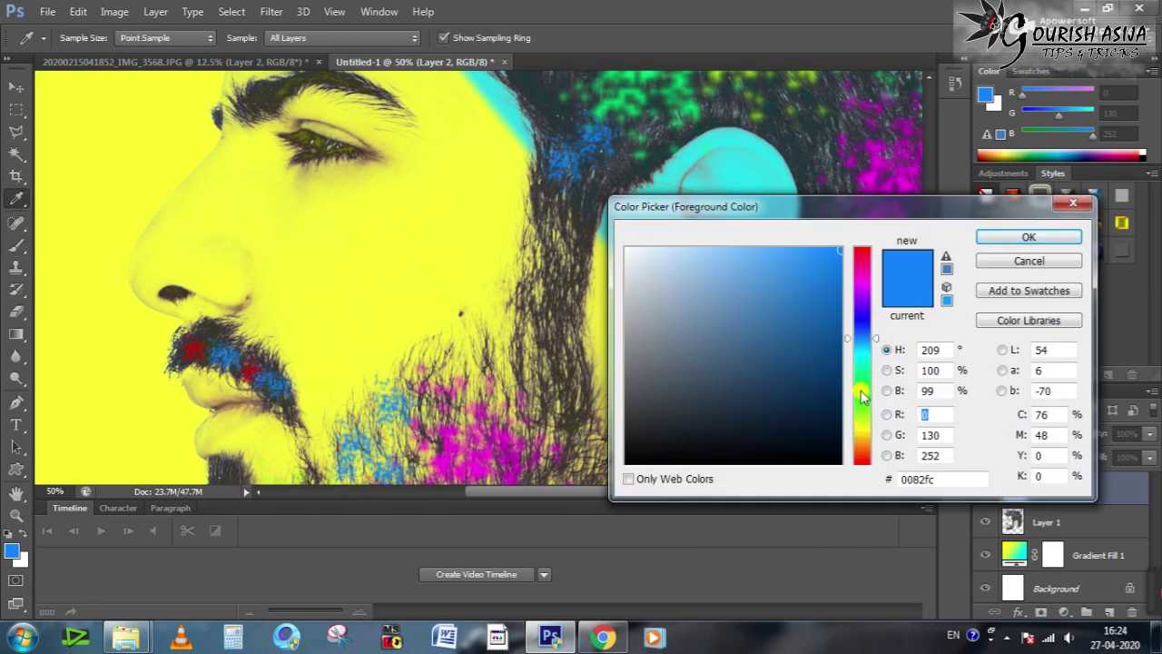
left_click(864, 395)
left_click(1028, 236)
left_click(563, 218)
left_click(522, 370)
Set the foreground to amber (R 252, G 184, B 0) and stamp splatters on the lower sideburn and beard.
left_click(11, 550)
left_click(864, 425)
left_click(863, 438)
left_click(1029, 236)
Set the brush size to 57 px and the foreground to pink (R 252, G 0, B 148).
scroll(565, 284, "up", 5)
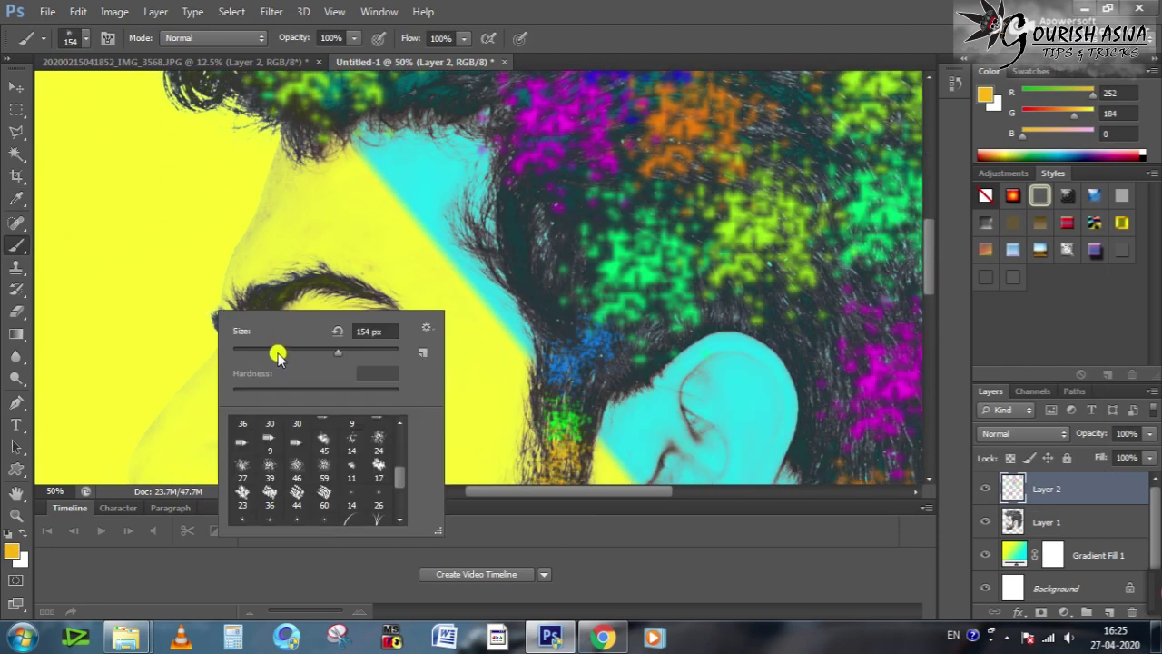
double_click(363, 332)
type("57")
key("Return")
left_click(12, 551)
left_click(859, 241)
left_click(972, 236)
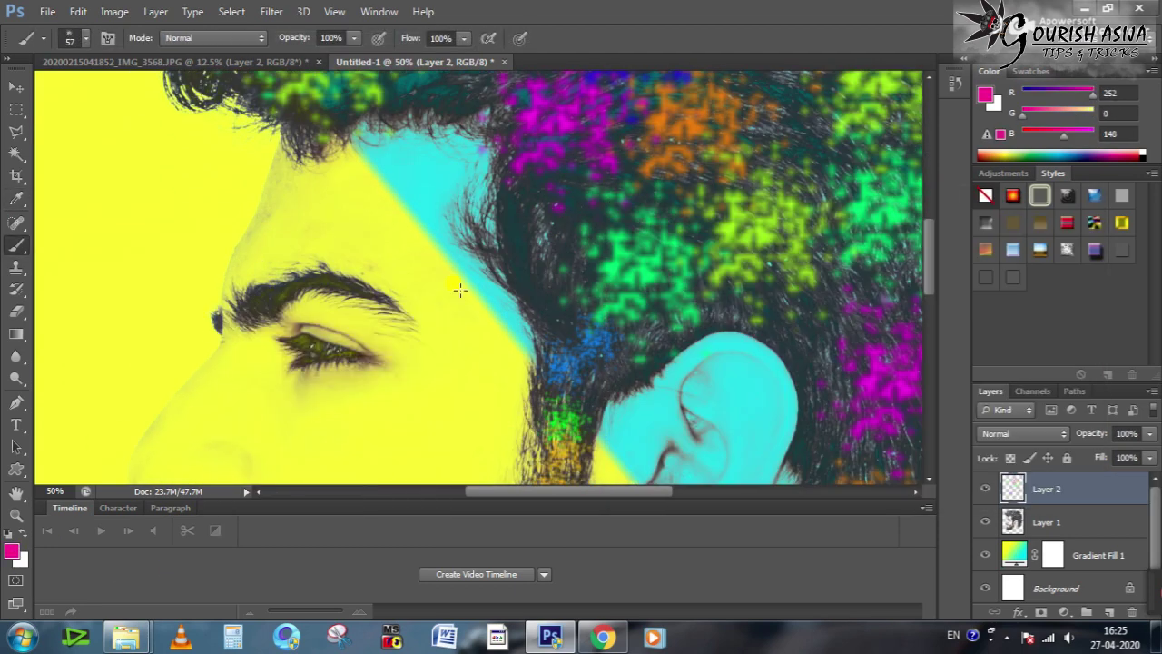
Stamp pink splatters at several points along the eyebrow.
left_click(17, 515)
left_click_drag(261, 314, 364, 315)
left_click(16, 245)
left_click(571, 205)
left_click(653, 242)
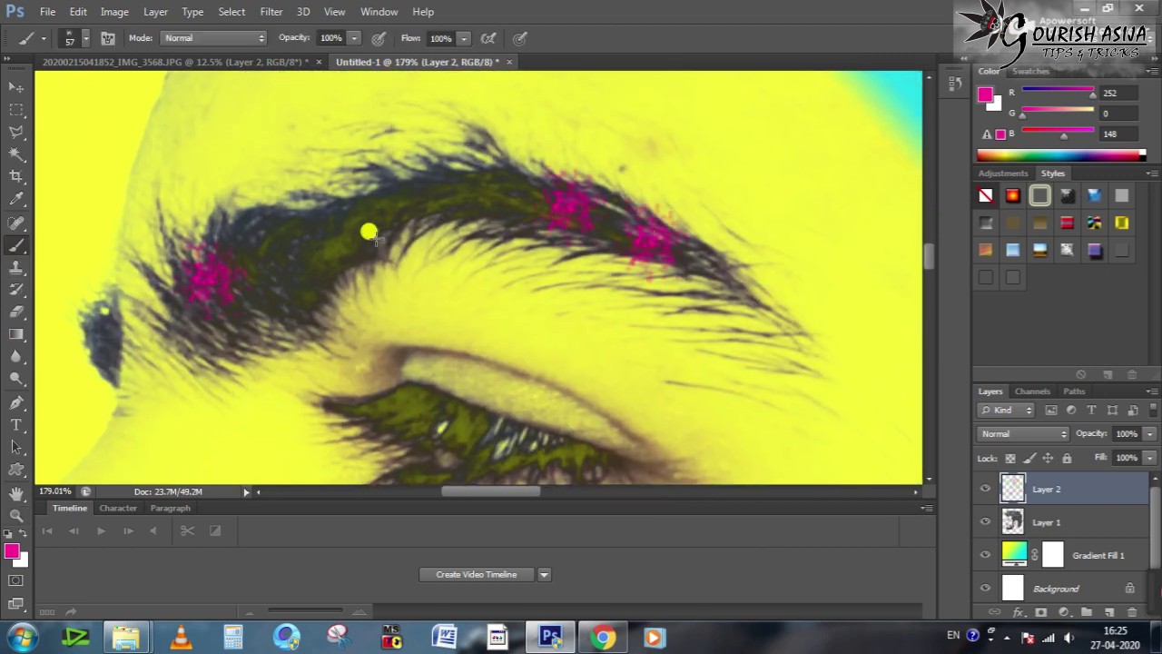
left_click(362, 228)
Set the foreground to blue (R 0, G 12, B 252) and stamp splatters between the pink eyebrow spots.
left_click(12, 550)
left_click(862, 319)
left_click(1002, 238)
left_click(269, 252)
left_click(408, 205)
left_click(484, 199)
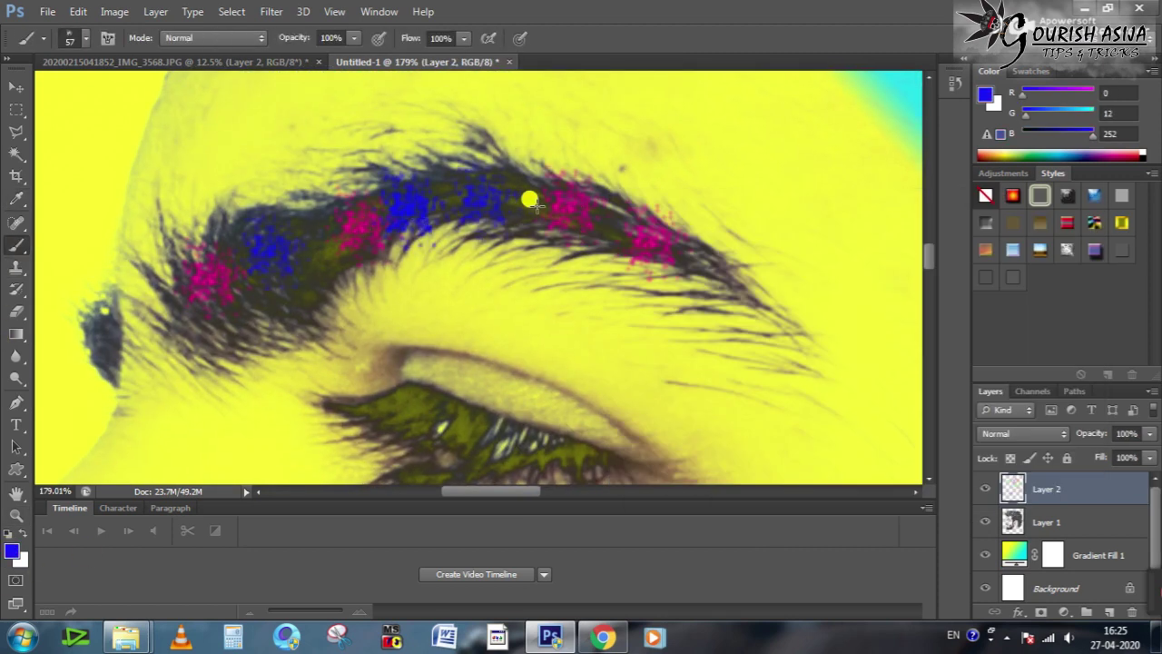
left_click(533, 202)
left_click(241, 316)
Set the foreground to green (R 0, G 252, B 107) and stamp two splatters on the eyebrow.
left_click(12, 551)
left_click(863, 376)
left_click(1028, 237)
left_click(283, 270)
left_click(430, 197)
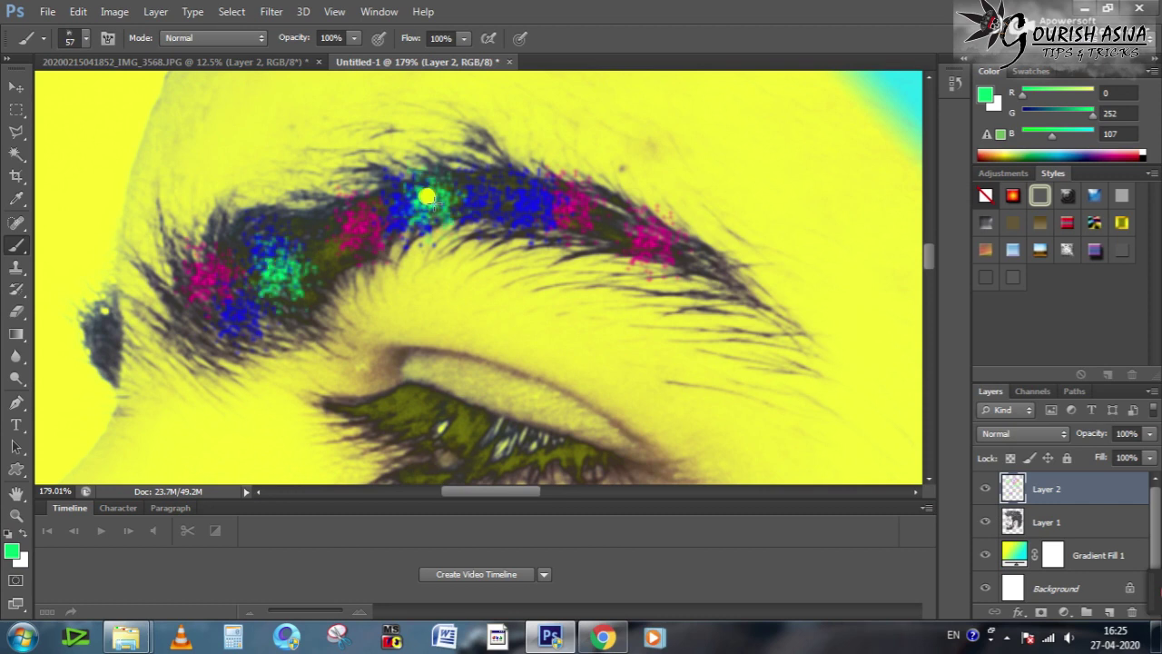
Stamp green splatters over the eye and its lashes.
scroll(436, 259, "down", 3)
left_click(464, 285)
left_click(415, 247)
left_click(413, 304)
left_click(522, 283)
Stamp green splatters in the gaps between the red and blue moustache spots.
mouse_move(380, 299)
left_mouse_down()
mouse_move(454, 313)
mouse_move(554, 100)
left_mouse_up()
left_click(265, 225)
left_click(377, 159)
left_click(497, 223)
Set the foreground to cyan (#00e7fc) and stamp splatters on the moustache.
left_click(12, 550)
left_click(864, 356)
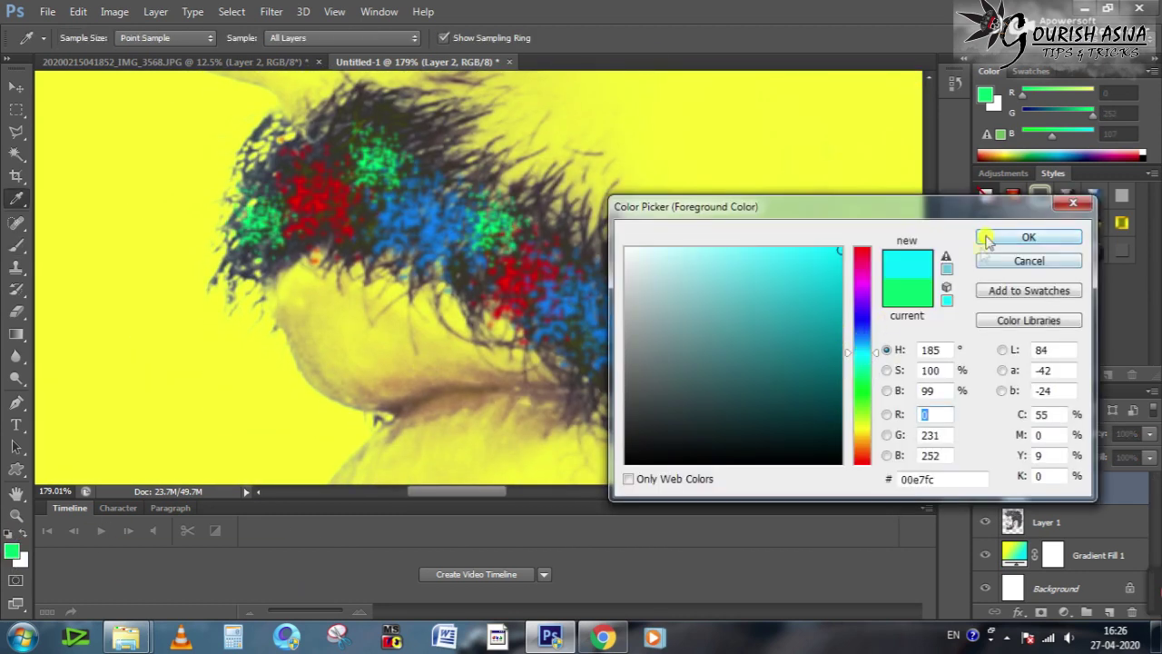
left_click(1002, 238)
left_click(570, 264)
left_click(397, 172)
Stamp cyan splatters on the beard tuft below the lower lip and on the chin.
left_click_drag(627, 467, 529, 78)
left_click(345, 163)
left_click(295, 447)
left_click(440, 434)
Set the foreground to purple (R 178, G 0, B 252) and stamp splatters down the lip tuft and chin beard.
left_click(12, 551)
left_click(861, 296)
left_click(1028, 237)
left_click(370, 236)
left_click(363, 283)
left_click(327, 404)
left_click(377, 389)
left_click(290, 127)
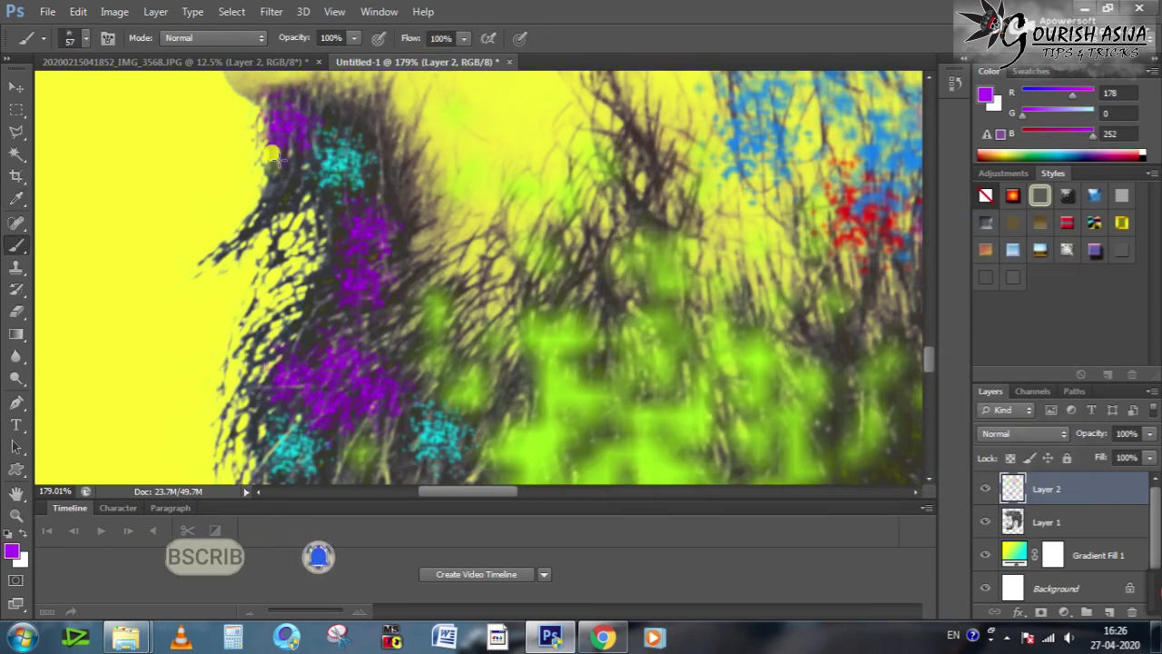
left_click(485, 305)
Set the foreground to blue and stamp a splatter in the dark lower beard.
key("ctrl+minus")
key("ctrl+minus")
key("i")
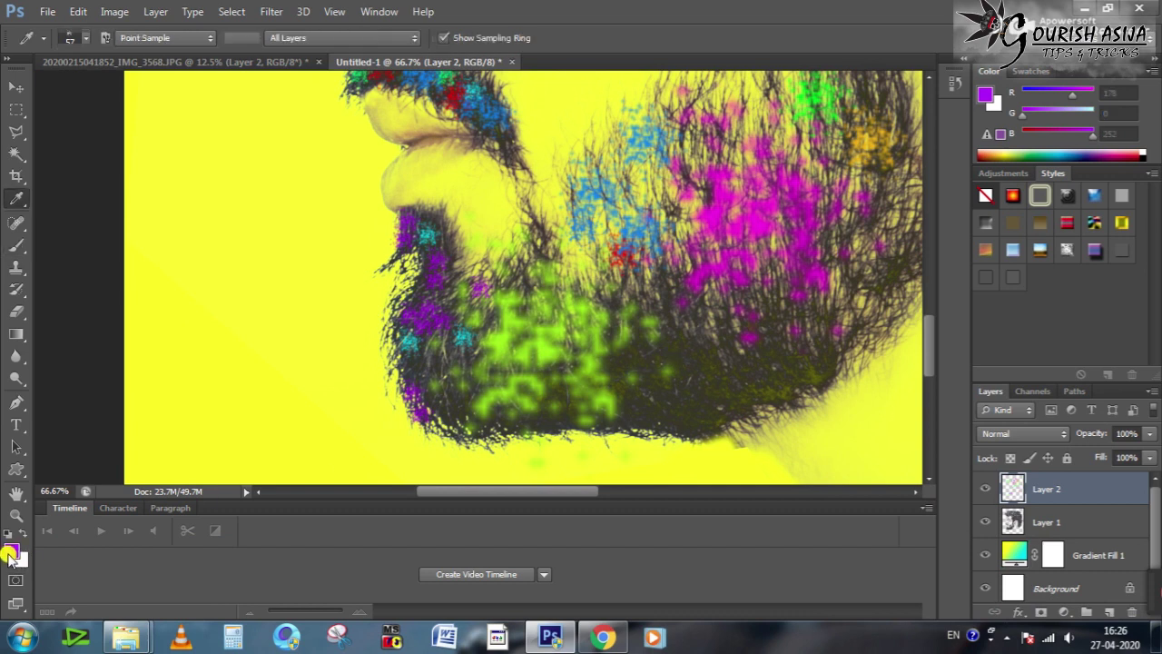
left_click(12, 550)
left_click(864, 356)
left_click_drag(864, 352, 864, 340)
left_click(1002, 236)
left_click(679, 408)
Enlarge the brush to 116 px and stamp more blue splatters along the lower beard.
right_click(740, 379)
left_click_drag(806, 422, 849, 421)
left_click(711, 378)
left_click(783, 365)
Set the foreground to yellow-green (R 213, G 252, B 0) and stamp splatters across the lower beard and jaw.
left_click(11, 551)
left_click(863, 439)
left_click(1003, 238)
left_click(756, 368)
left_click(688, 345)
left_click(665, 397)
left_click(850, 306)
Stamp small yellow-green splatters in the gaps along the crown, forelock and back of the hair.
key("ctrl+minus")
key("ctrl+minus")
scroll(780, 147, "up", 3)
left_click_drag(780, 147, 525, 309)
left_click(699, 258)
left_click(360, 238)
left_click(351, 87)
left_click(331, 90)
left_click(564, 102)
left_click(703, 318)
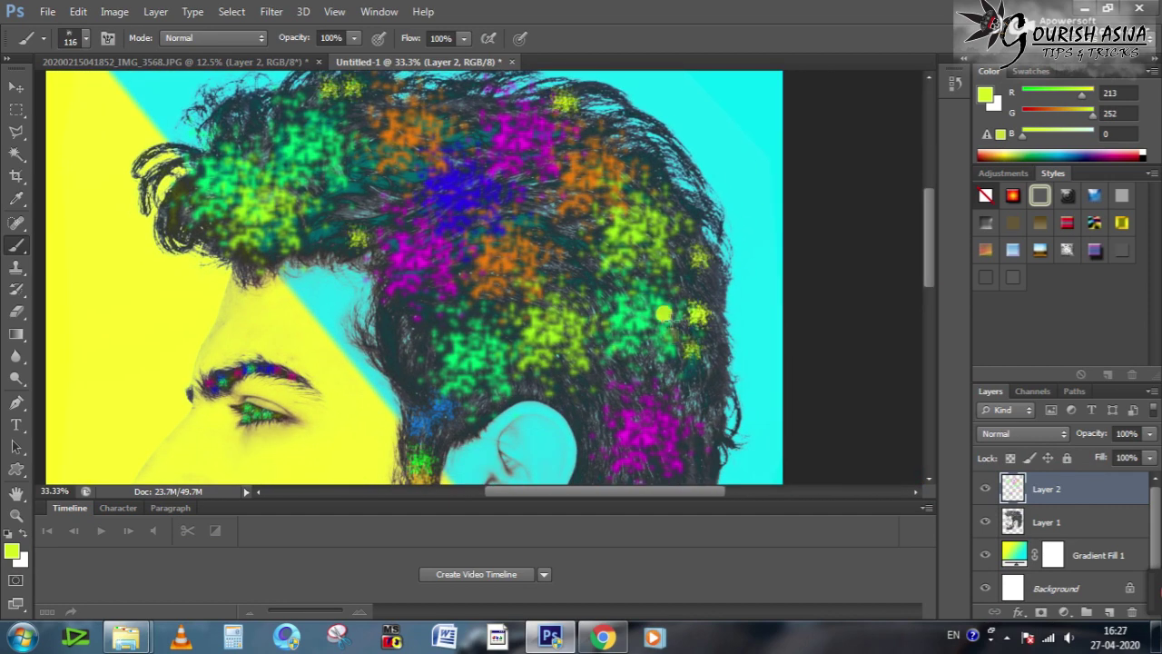
Set the foreground to red (R 252, G 0, B 0) and enlarge the splatter brush beyond 116 px.
left_click(13, 551)
left_click(861, 463)
left_click(1021, 238)
right_click(639, 301)
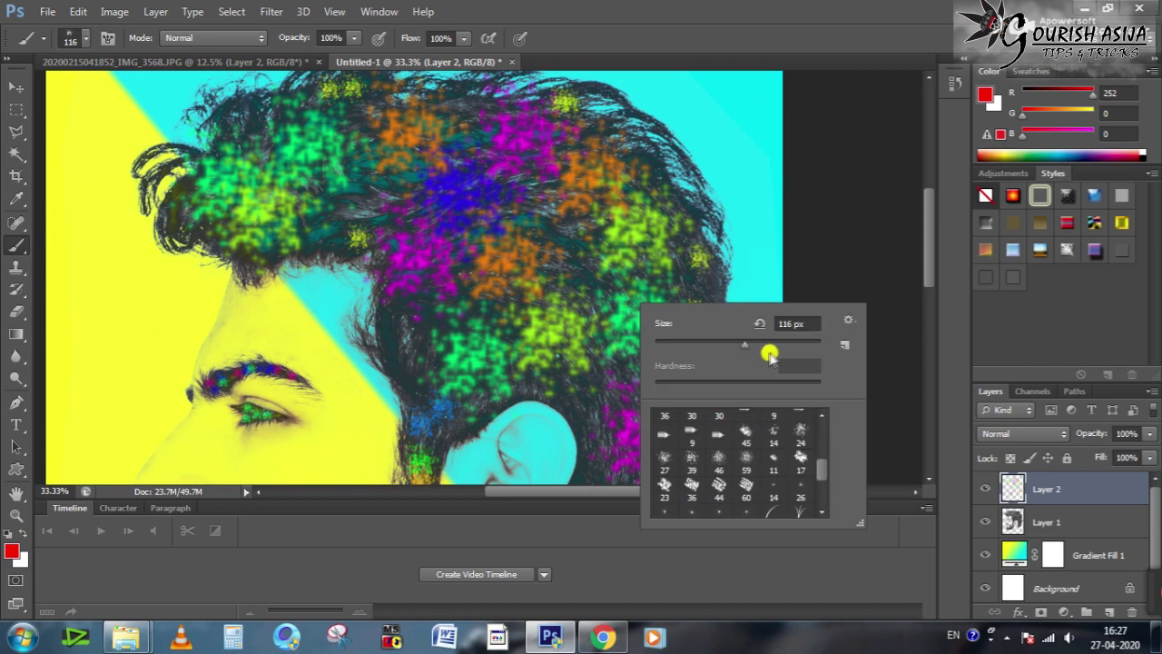
left_click(768, 349)
Stamp red splatters on the forelock, temple, back of the crown and the hair behind the ear.
left_click(412, 330)
left_click(586, 408)
scroll(600, 390, "down", 3)
scroll(663, 265, "up", 3)
left_click(686, 263)
left_click(181, 215)
scroll(398, 236, "up", 1)
left_click(16, 88)
key("ctrl+minus")
key("ctrl+minus")
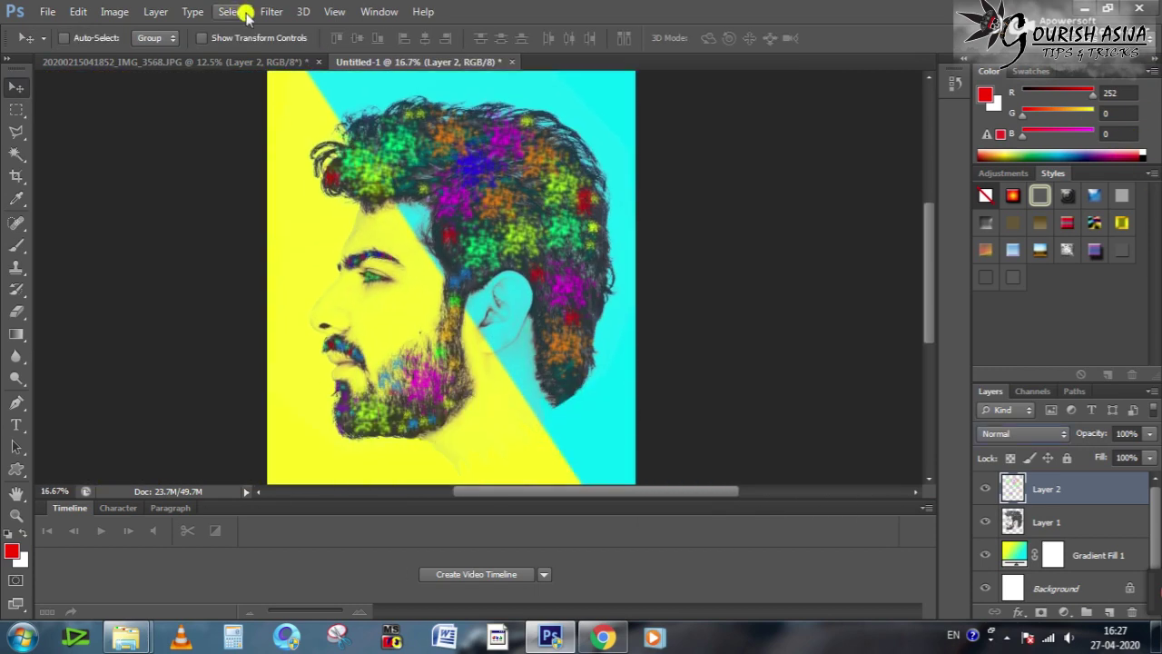
Apply Liquify to Layer 2, warping the hair and beard splatters into flowing, strand-like streaks with the Forward Warp tool.
left_click(272, 12)
left_click(293, 124)
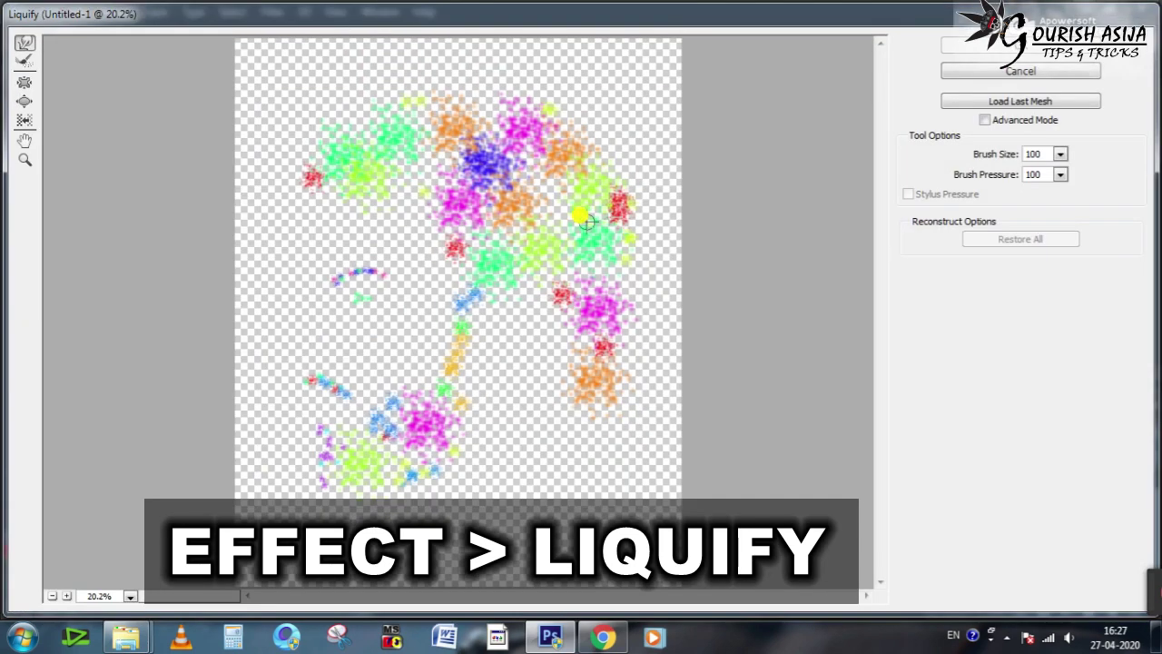
mouse_move(340, 161)
left_mouse_down()
mouse_move(482, 145)
mouse_move(547, 238)
mouse_move(549, 179)
mouse_move(554, 188)
left_mouse_up()
mouse_move(606, 236)
left_mouse_down()
mouse_move(592, 336)
mouse_move(564, 253)
mouse_move(601, 315)
left_mouse_up()
mouse_move(309, 172)
left_mouse_down()
mouse_move(457, 141)
mouse_move(508, 151)
mouse_move(557, 211)
left_mouse_up()
left_click_drag(505, 172, 490, 231)
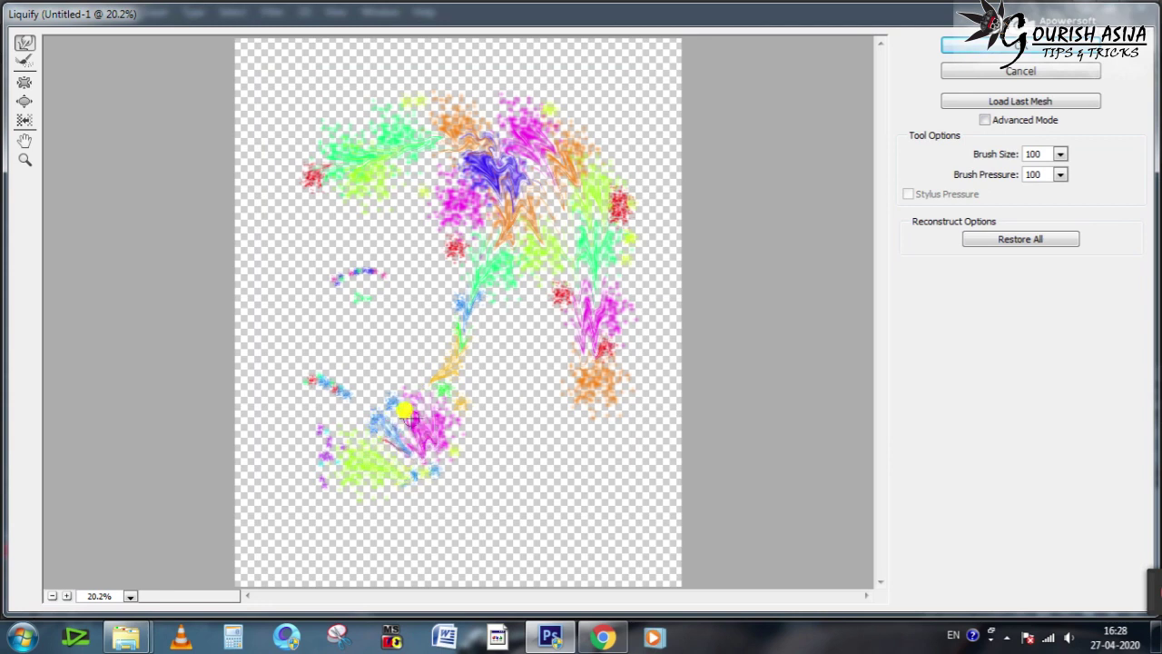
mouse_move(330, 160)
left_mouse_down()
mouse_move(415, 129)
mouse_move(506, 132)
left_mouse_up()
left_click(1021, 45)
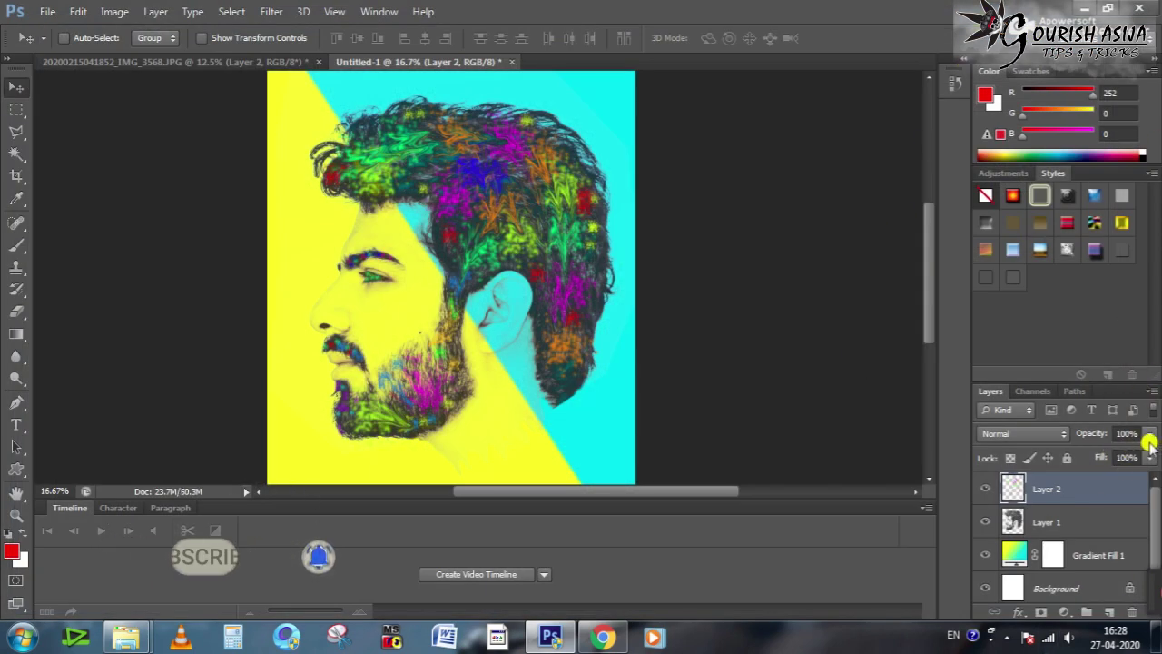
Set Layer 2's blend mode to Lighten with 80% opacity and 58% fill.
left_click(996, 433)
left_click(996, 134)
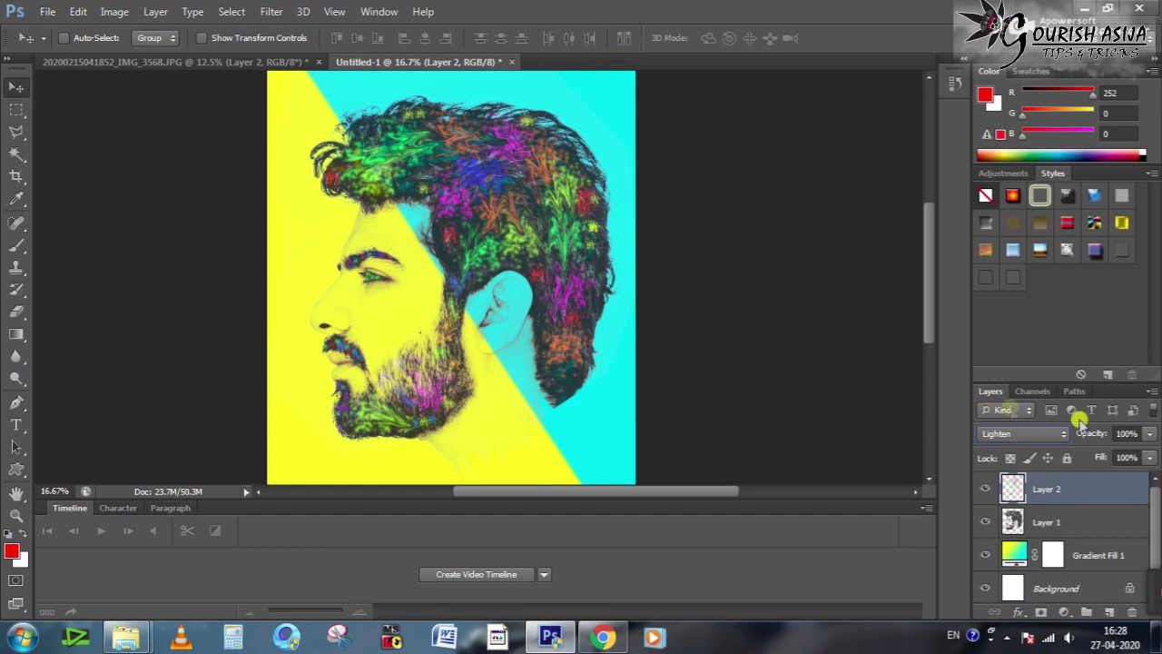
left_click(1150, 433)
left_click_drag(1146, 453, 1133, 454)
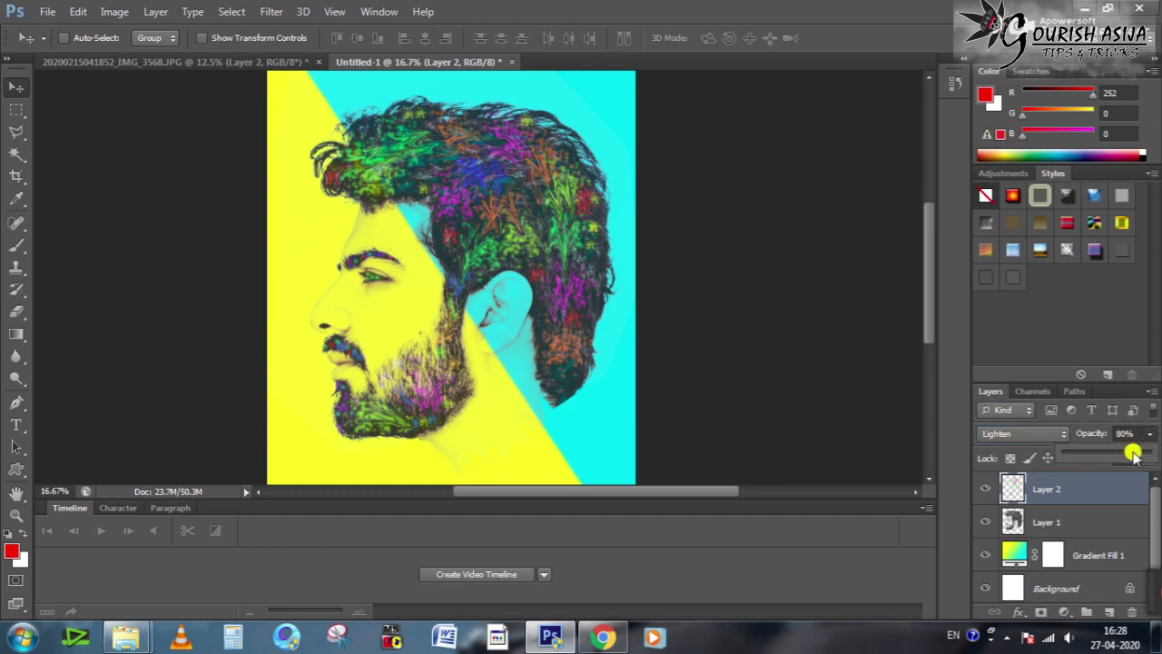
left_click(1150, 457)
left_click_drag(1148, 481, 1103, 481)
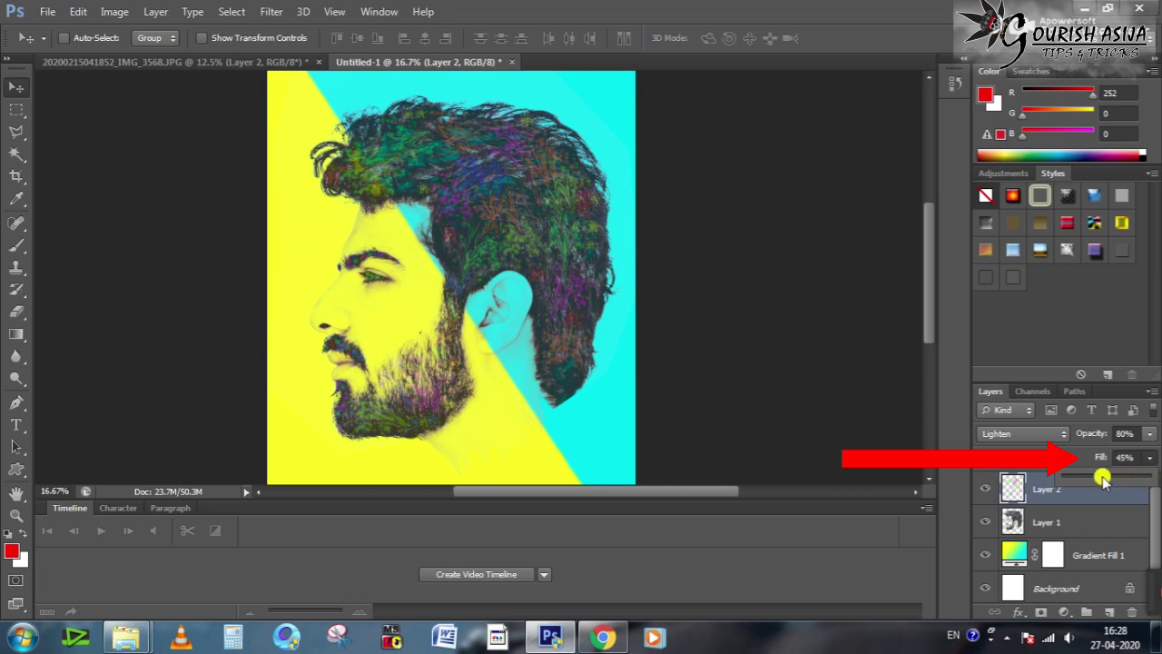
Change Layer 2's blend mode to Exclusion and raise its fill and opacity.
left_click(1023, 433)
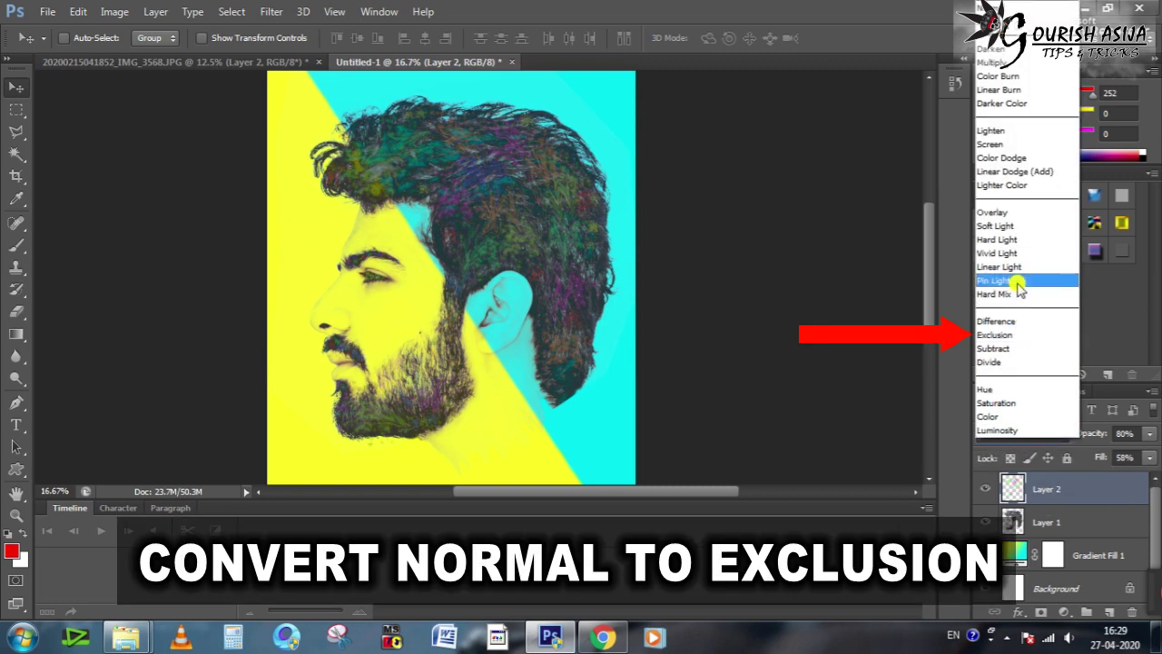
left_click(1011, 336)
left_click(1150, 458)
mouse_move(1125, 478)
left_mouse_down()
mouse_move(1137, 478)
mouse_move(1131, 457)
left_mouse_up()
left_click(1150, 433)
left_click(1147, 459)
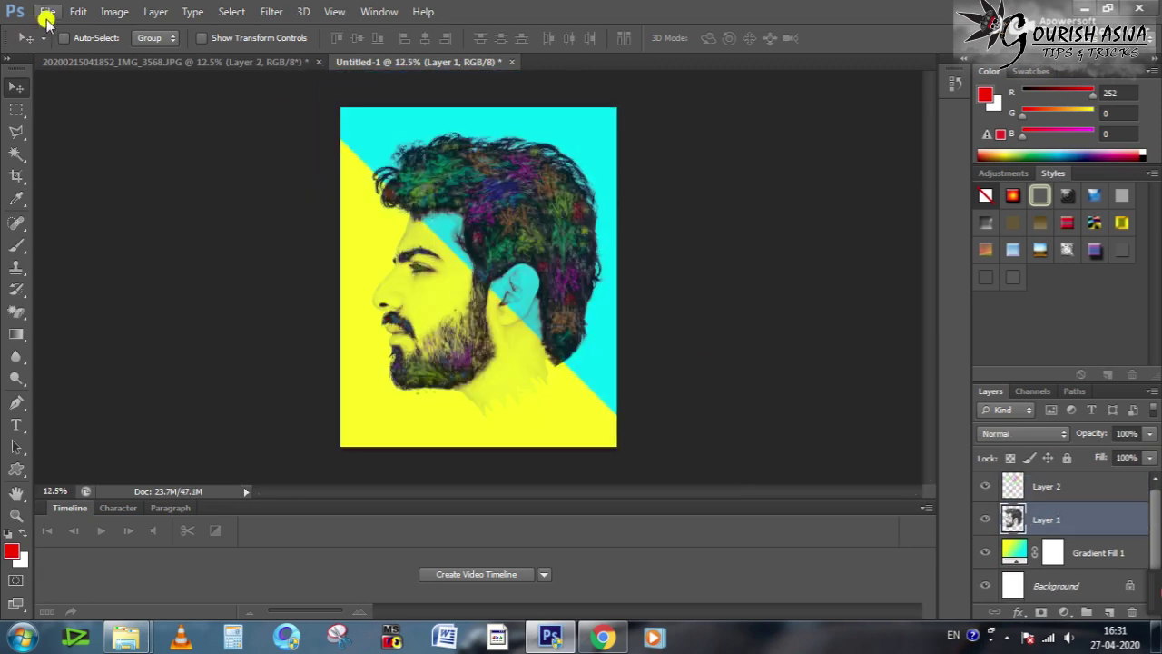
Save the poster to the Desktop as a JPEG named GRAPHICAL FACE LOGO.
left_click(46, 12)
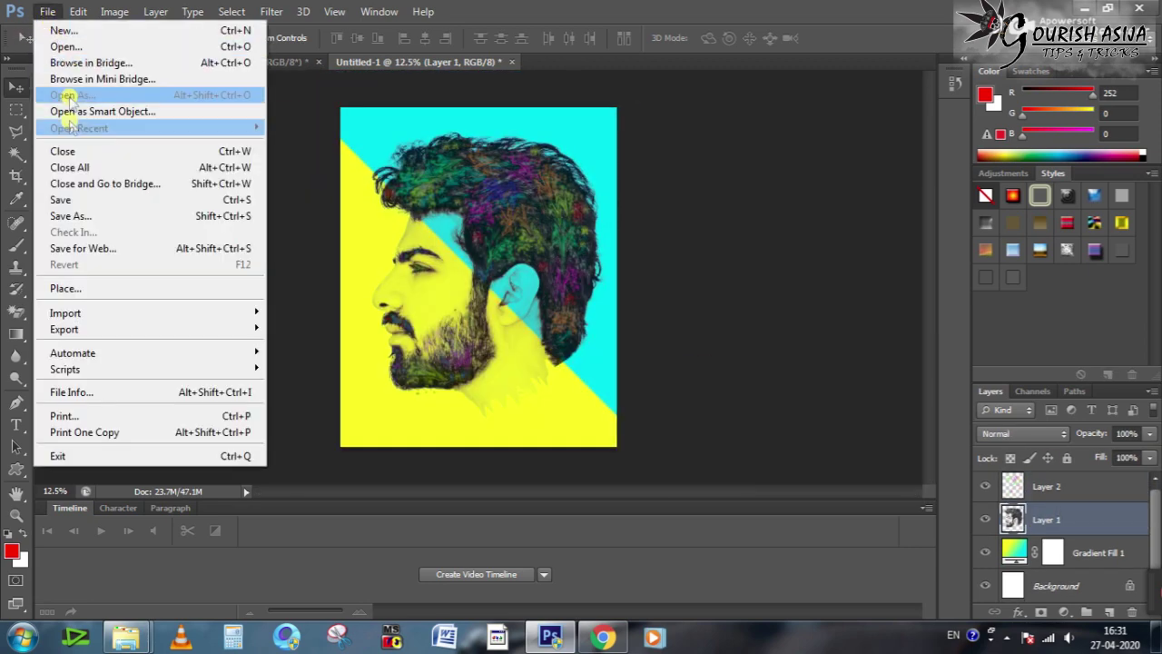
left_click(64, 215)
left_click(594, 408)
left_click(587, 262)
left_click(558, 387)
type("GRAPHICAL FACE LOGO")
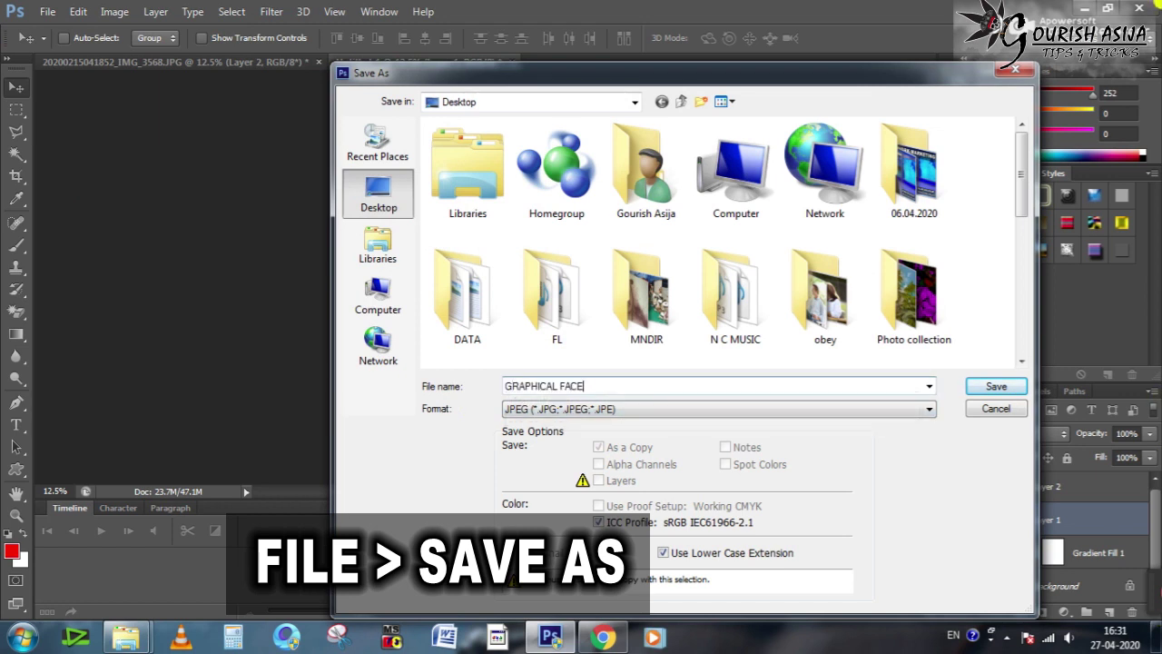